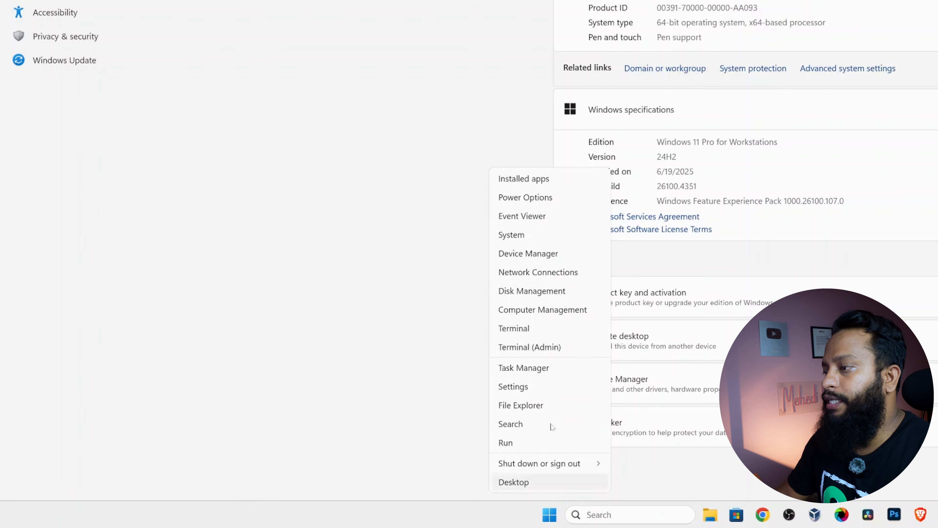
Open Device Manager and check which graphics card is listed under the display adapters
{"action": "left_click", "coordinate": [555, 256]}
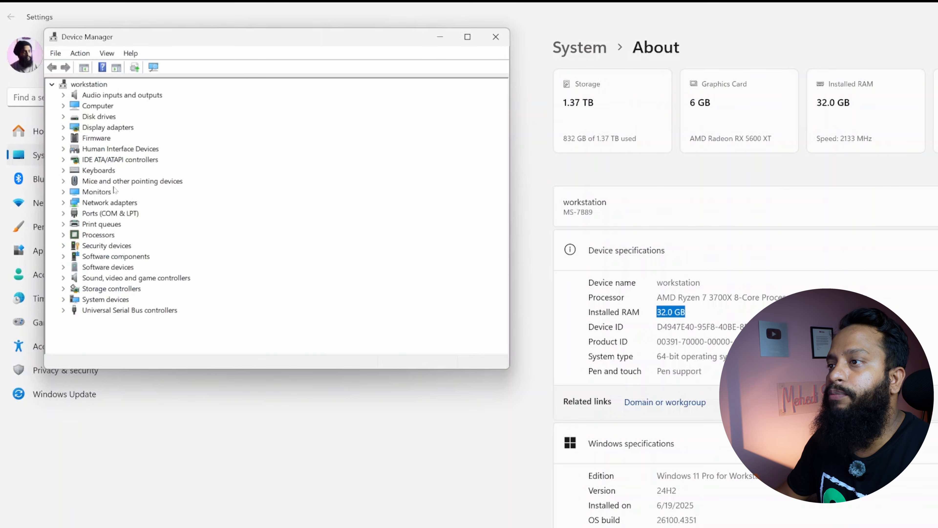
{"action": "left_click", "coordinate": [63, 127]}
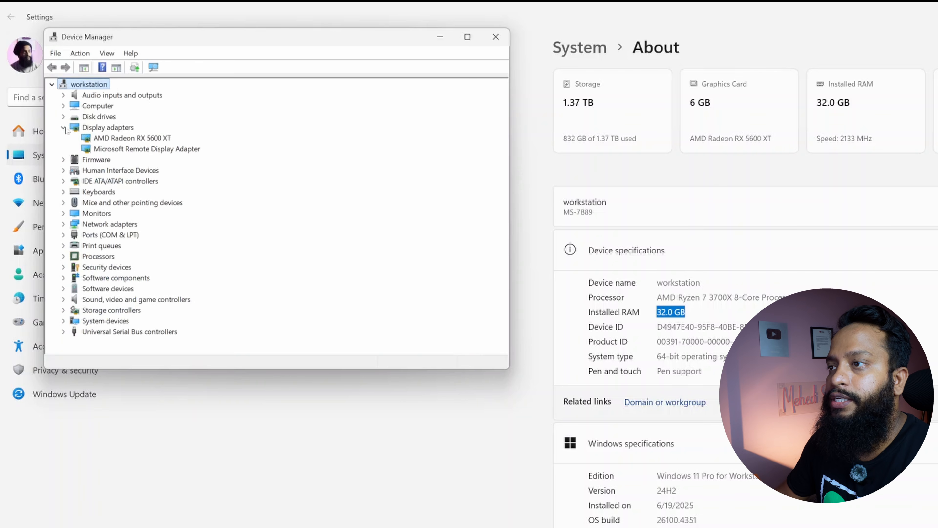
{"action": "left_click", "coordinate": [121, 139]}
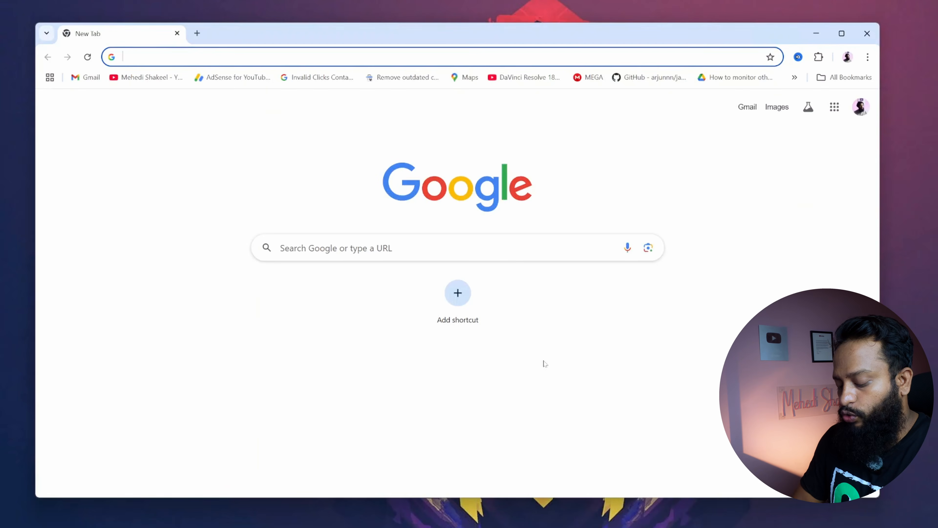
In Chrome, search Google for "fooocus ai" and open the Fooocus GitHub repository from the results
{"action": "type", "text": "fooo"}
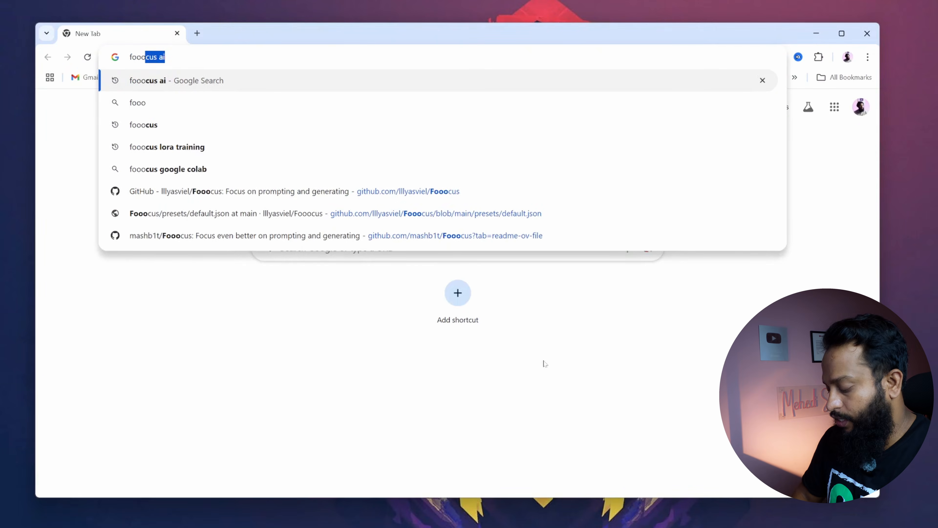
{"action": "type", "text": "cus ai"}
{"action": "key", "text": "Return"}
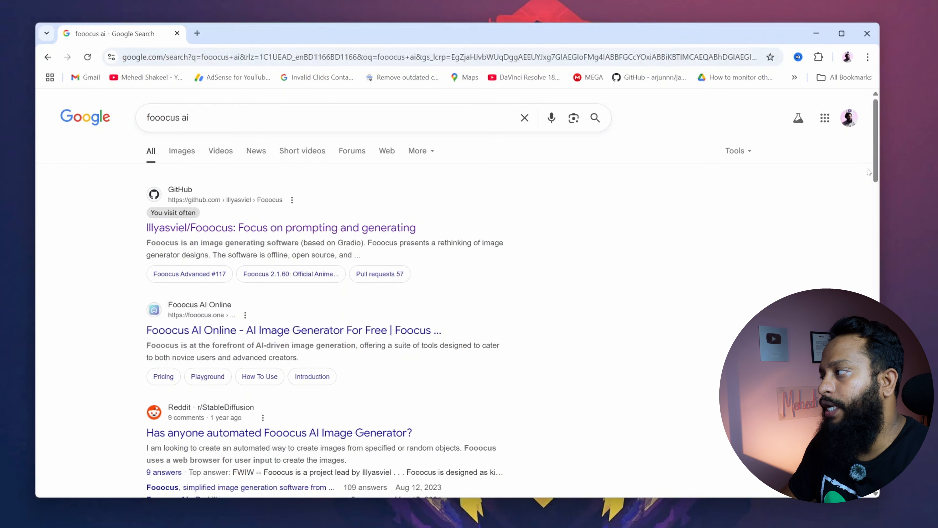
{"action": "left_click_drag", "start_coordinate": [870, 172], "coordinate": [847, 154]}
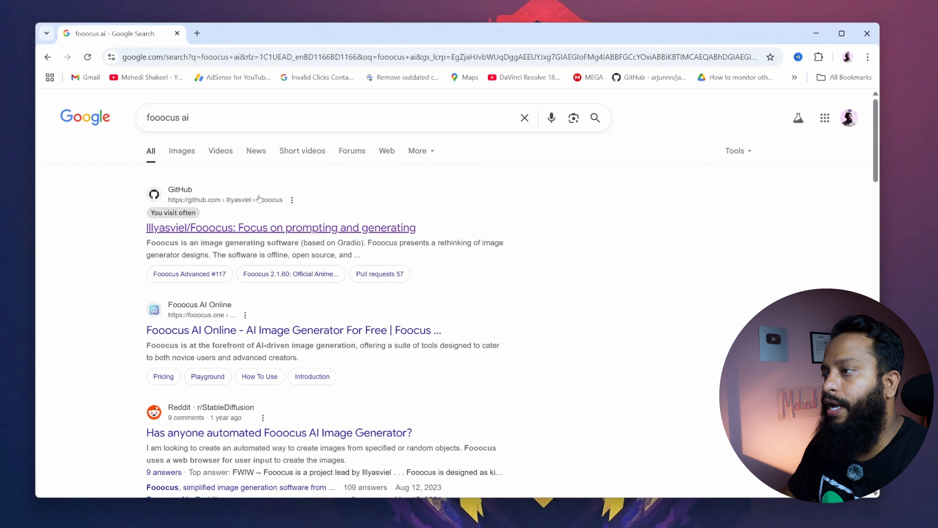
{"action": "left_click", "coordinate": [281, 228]}
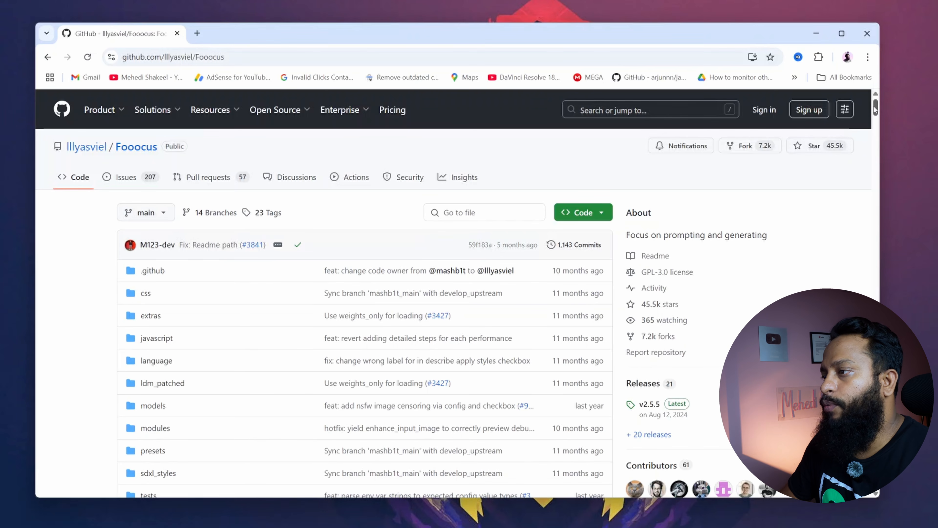
Find the Windows download section of the Fooocus README and start downloading the package
{"action": "scroll", "coordinate": [875, 107], "scroll_direction": "down", "scroll_amount": 15}
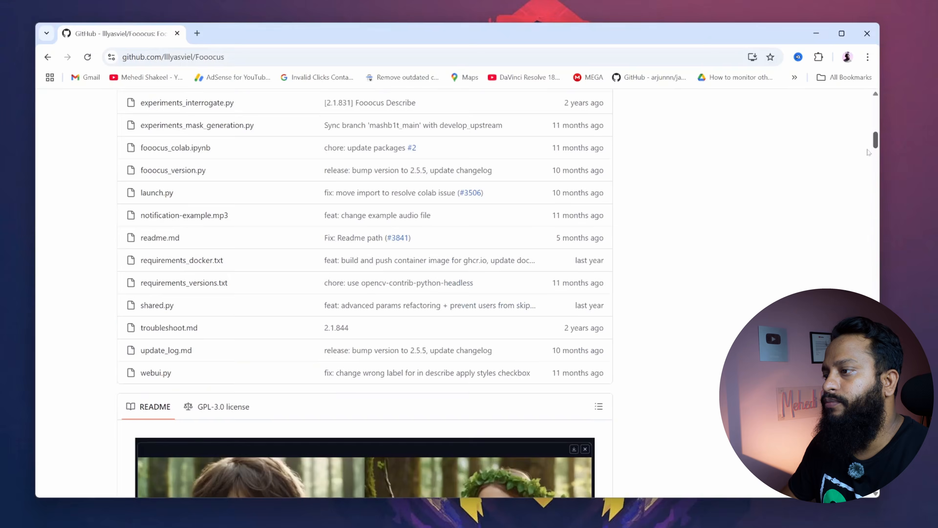
{"action": "scroll", "coordinate": [869, 152], "scroll_direction": "down", "scroll_amount": 12}
{"action": "scroll", "coordinate": [866, 156], "scroll_direction": "up", "scroll_amount": 5}
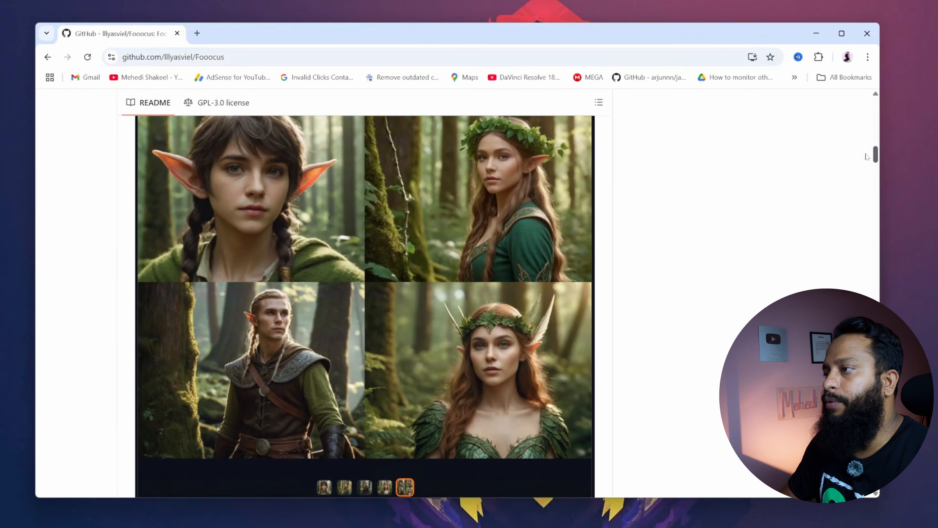
{"action": "scroll", "coordinate": [867, 157], "scroll_direction": "up", "scroll_amount": 2}
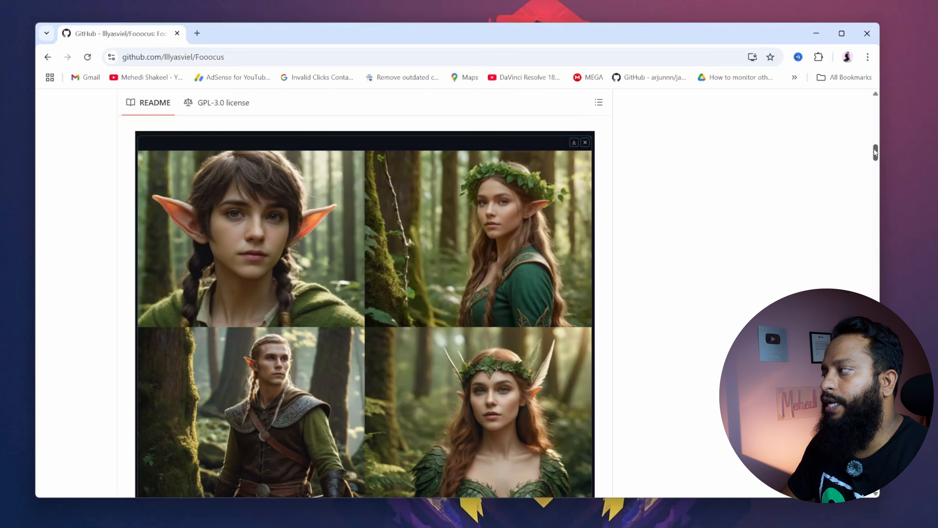
{"action": "left_click_drag", "start_coordinate": [875, 152], "coordinate": [865, 222]}
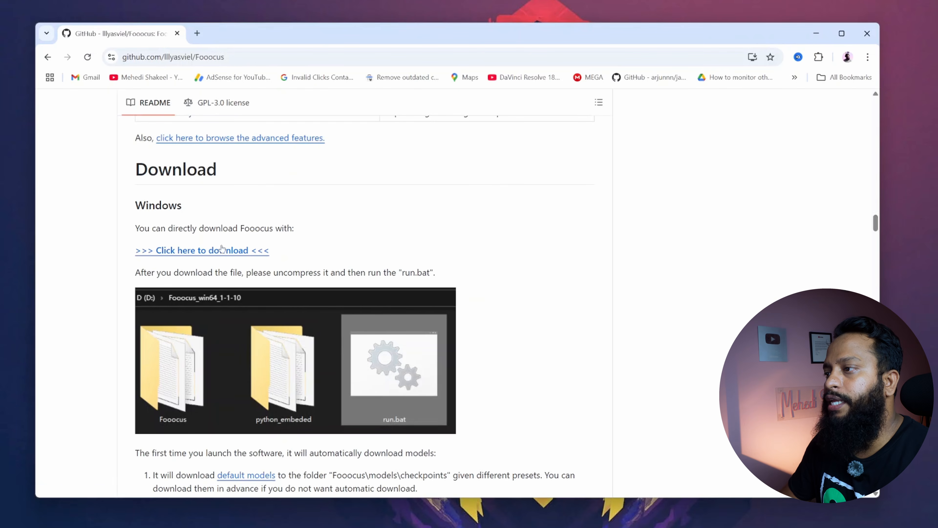
{"action": "left_click", "coordinate": [217, 255]}
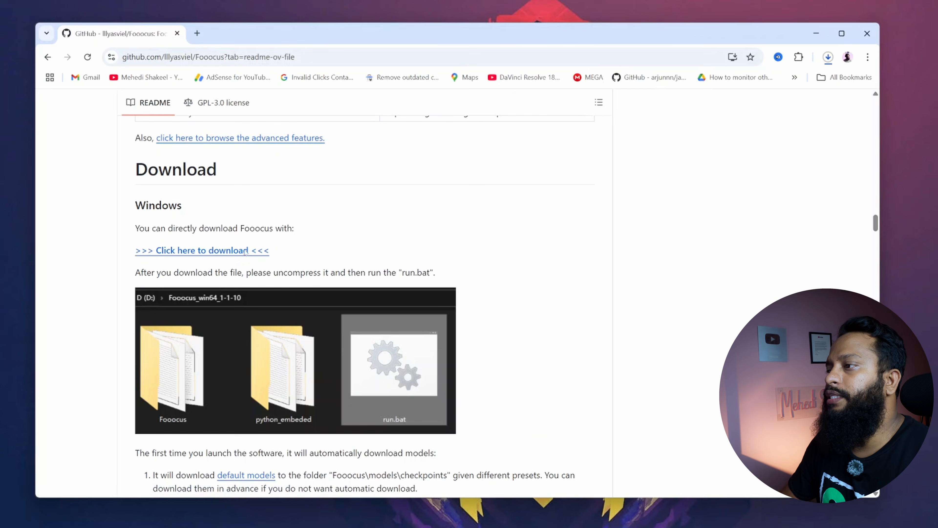
Open the full download history and show the Fooocus_win64_2-5-0.7z archive in its folder
{"action": "left_click", "coordinate": [828, 58]}
{"action": "left_click", "coordinate": [737, 140]}
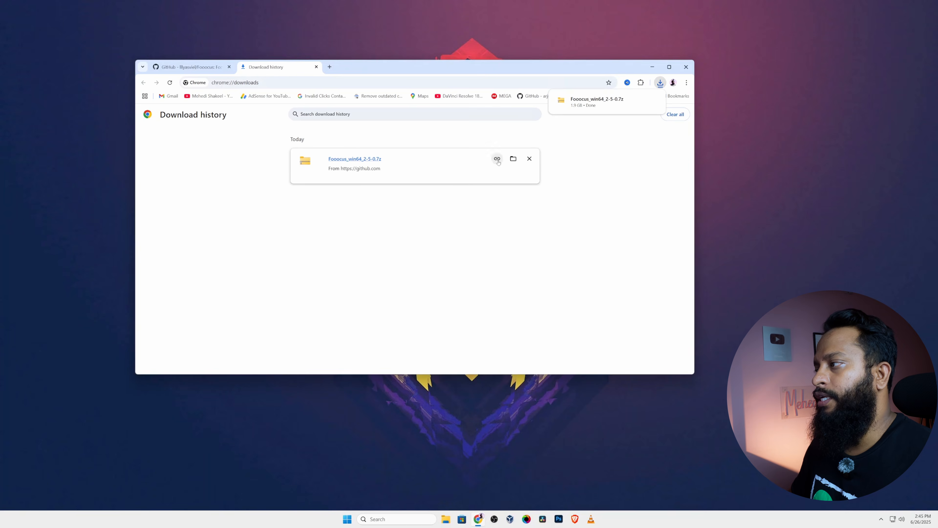
{"action": "left_click", "coordinate": [514, 158]}
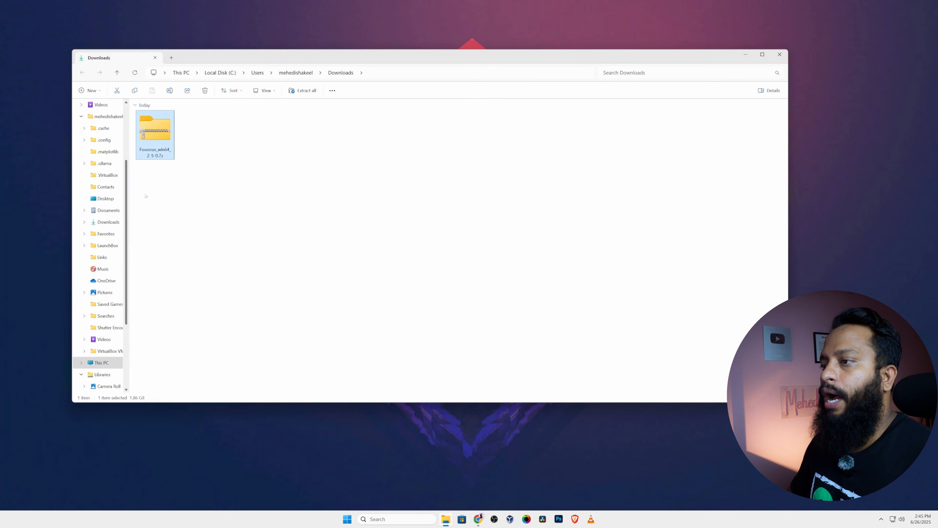
Move the Fooocus_win64_2-5-0.7z archive from Downloads to the Resolve (E:) drive
{"action": "right_click", "coordinate": [153, 155]}
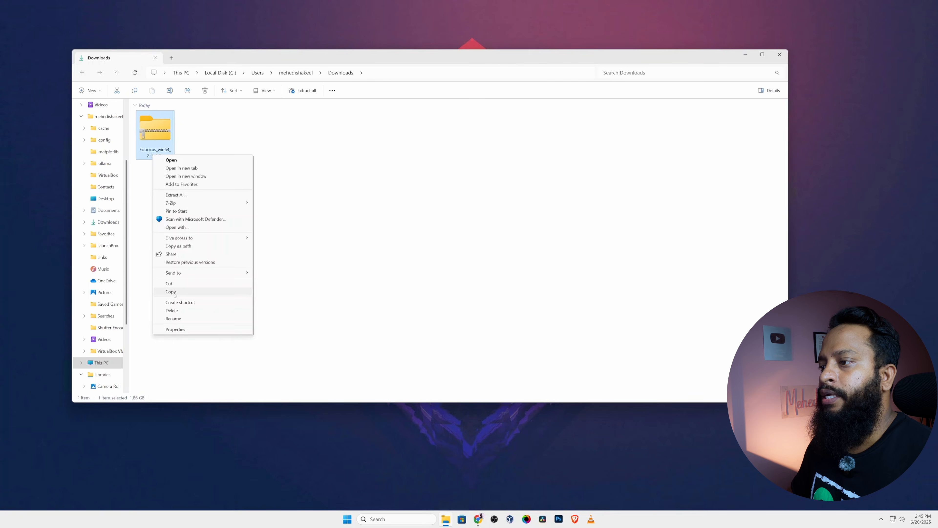
{"action": "left_click", "coordinate": [169, 283]}
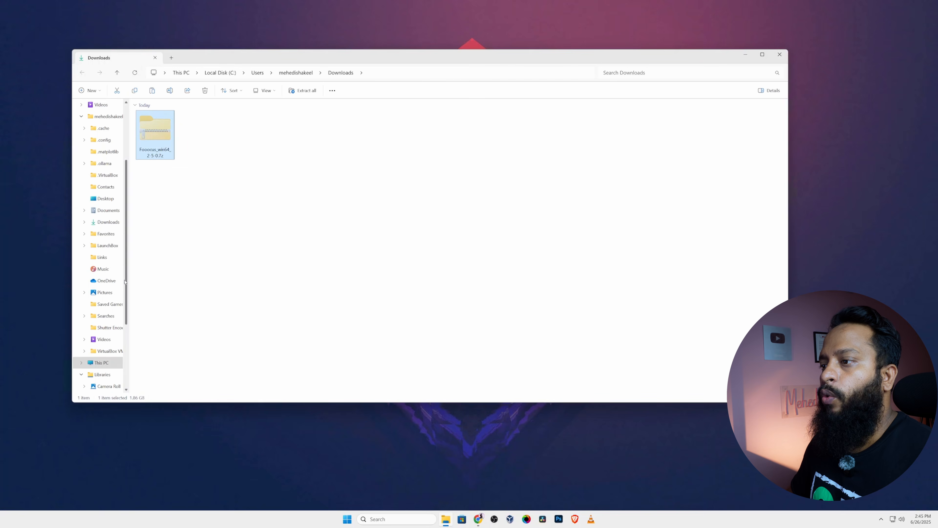
{"action": "left_click_drag", "start_coordinate": [124, 281], "coordinate": [126, 352]}
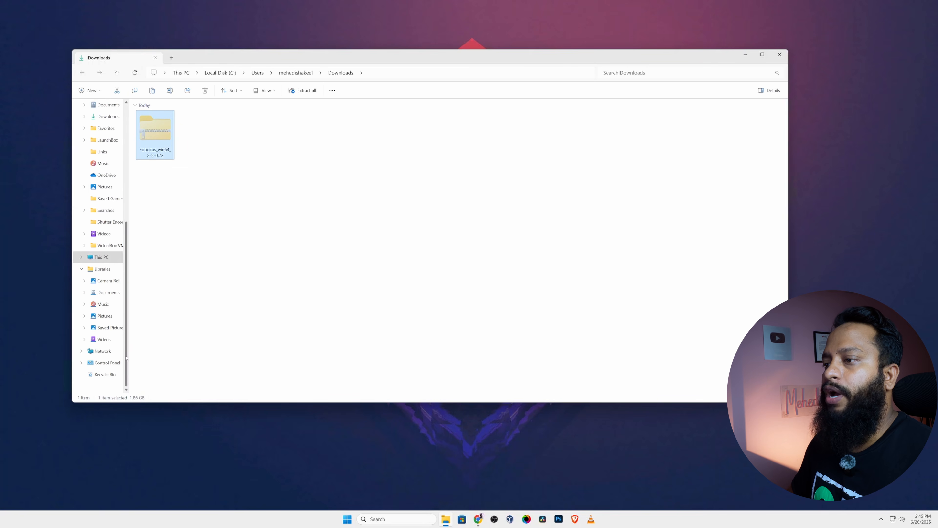
{"action": "left_click", "coordinate": [100, 259]}
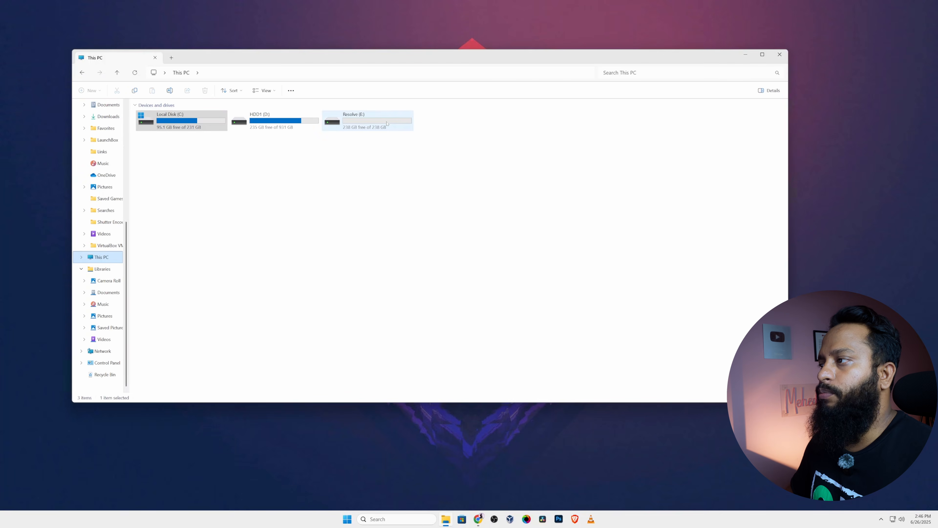
{"action": "double_click", "coordinate": [387, 123]}
{"action": "right_click", "coordinate": [362, 175]}
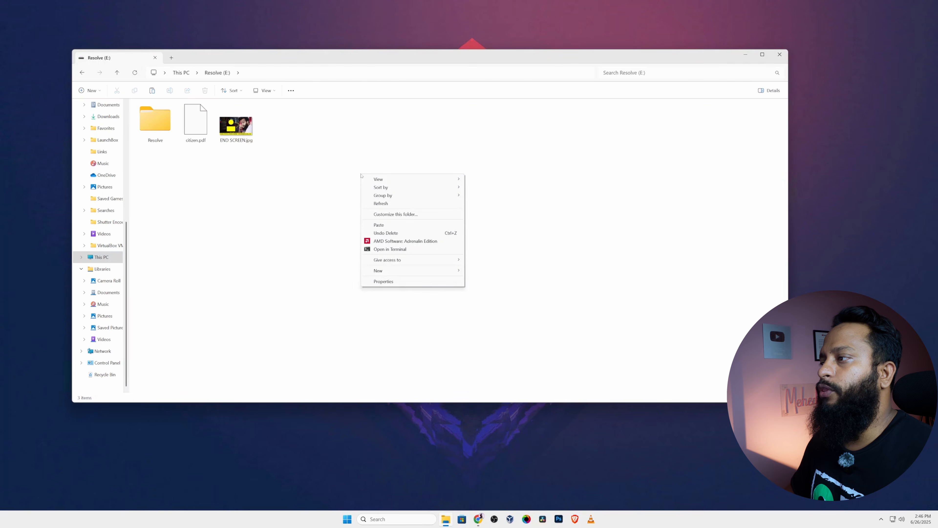
{"action": "left_click", "coordinate": [374, 227]}
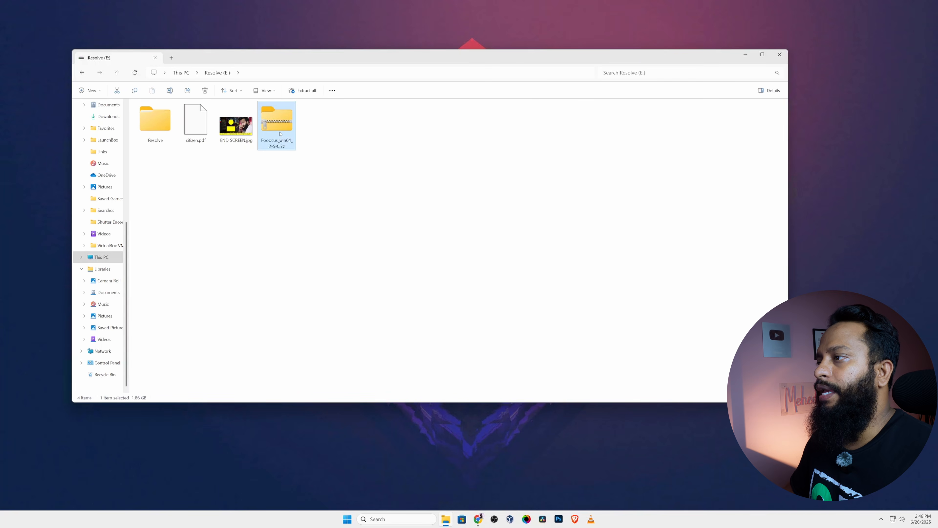
Extract the archive with 7-Zip into its own Fooocus_win64_2-5-0 folder and open that folder
{"action": "right_click", "coordinate": [280, 133]}
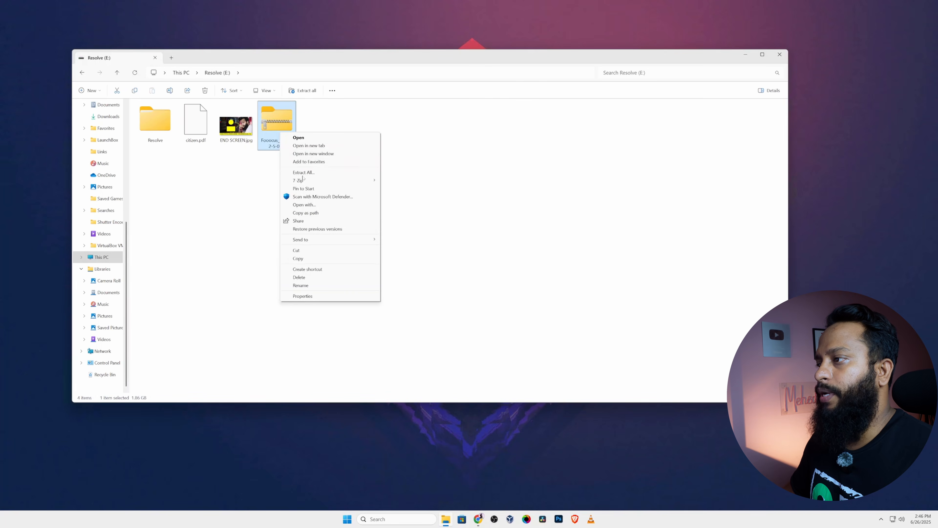
{"action": "mouse_move", "coordinate": [302, 180]}
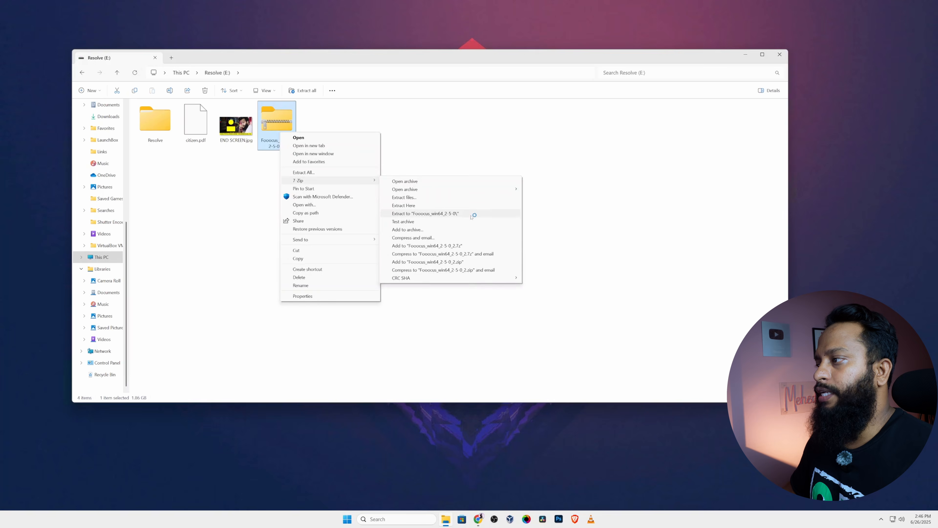
{"action": "left_click", "coordinate": [425, 214]}
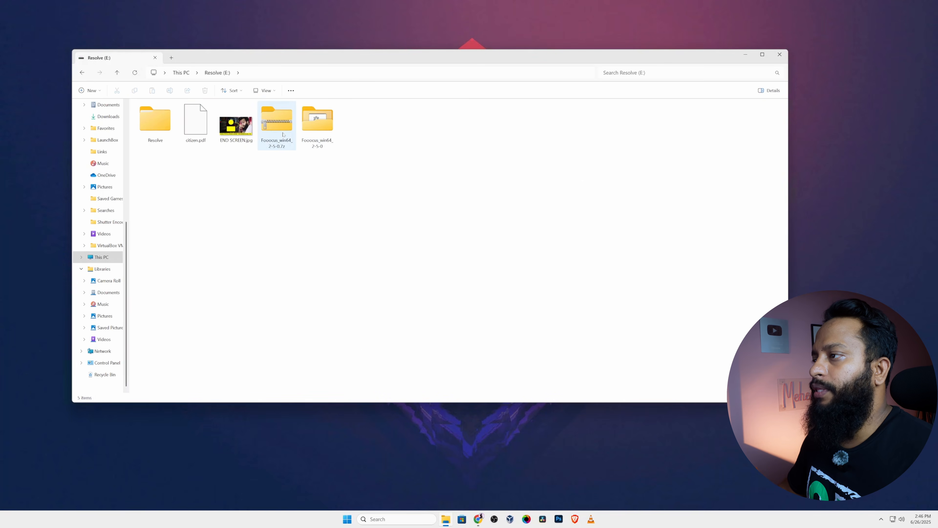
{"action": "double_click", "coordinate": [313, 125]}
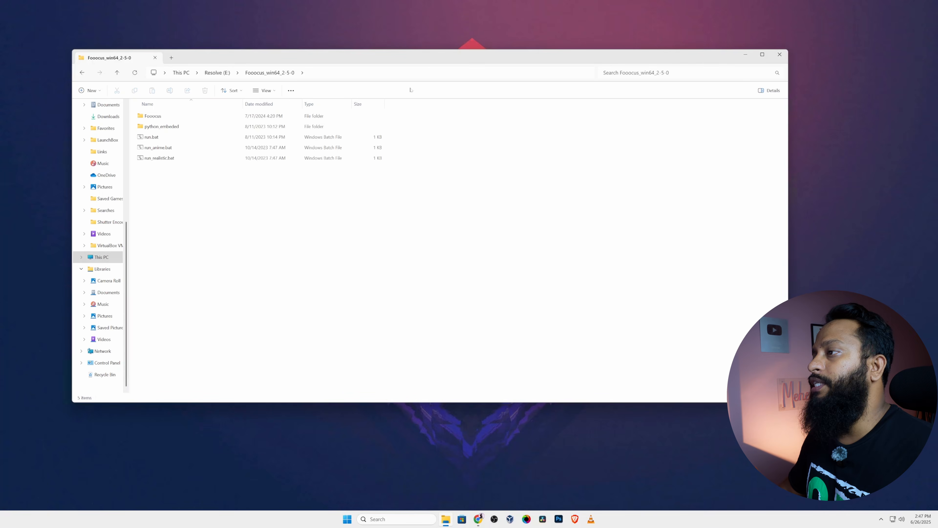
{"action": "left_click_drag", "start_coordinate": [413, 57], "coordinate": [473, 64]}
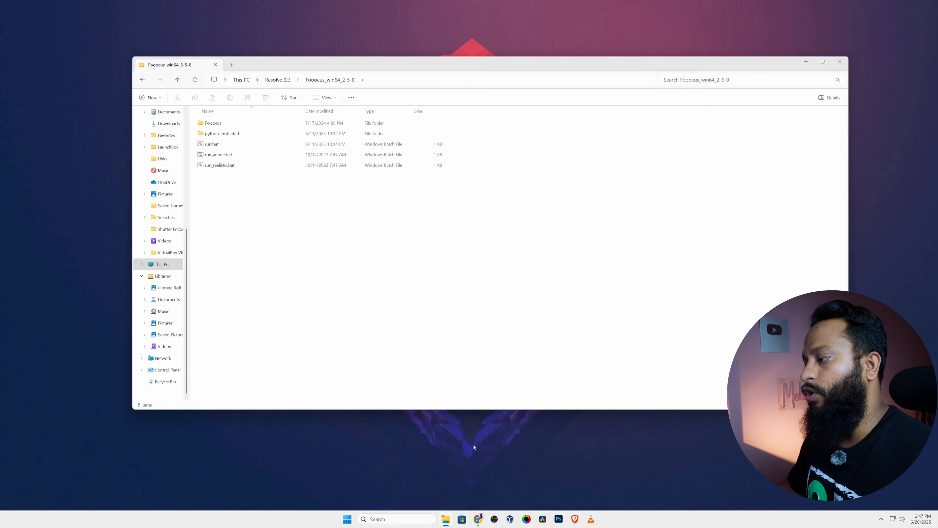
Switch to the Fooocus README in Chrome and copy the run.bat code block for Windows (AMD GPUs)
{"action": "left_click", "coordinate": [478, 518]}
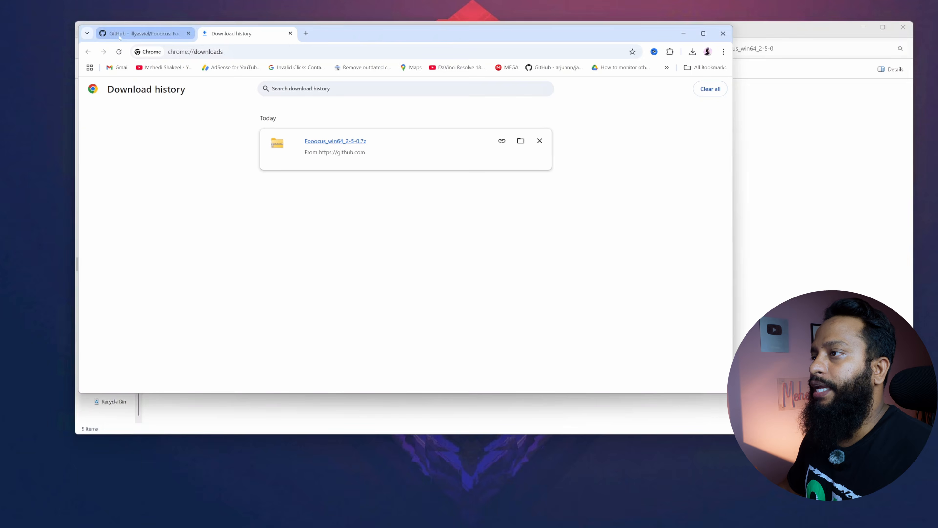
{"action": "left_click", "coordinate": [120, 37]}
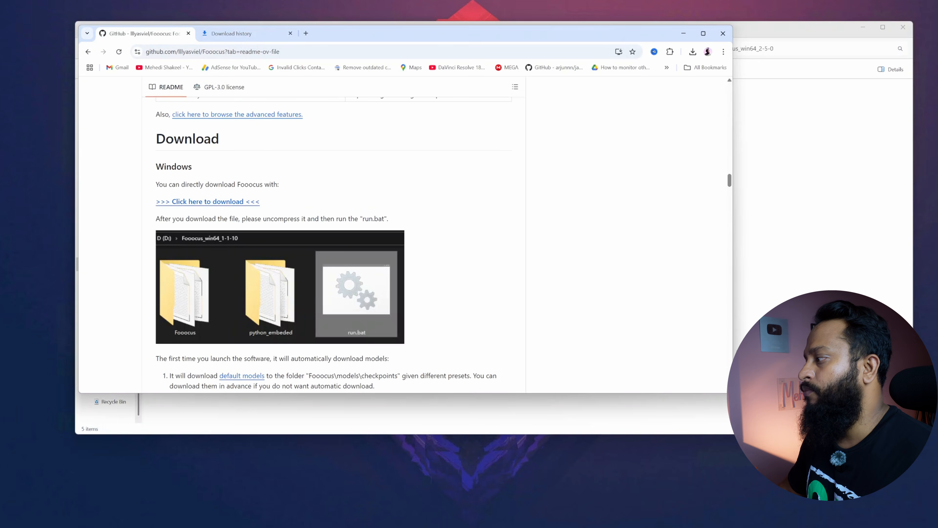
{"action": "left_click_drag", "start_coordinate": [733, 393], "coordinate": [928, 456]}
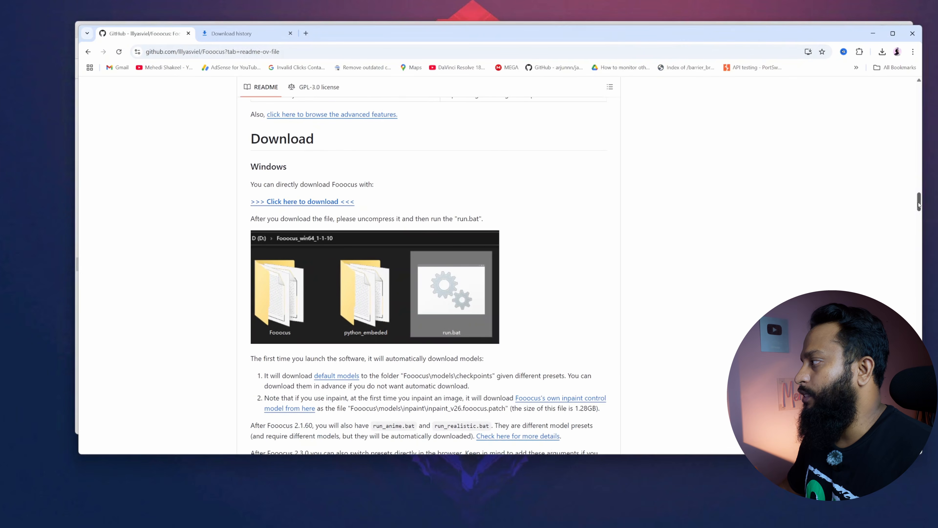
{"action": "left_click_drag", "start_coordinate": [918, 212], "coordinate": [908, 292]}
{"action": "scroll", "coordinate": [680, 289], "scroll_direction": "down", "scroll_amount": 3}
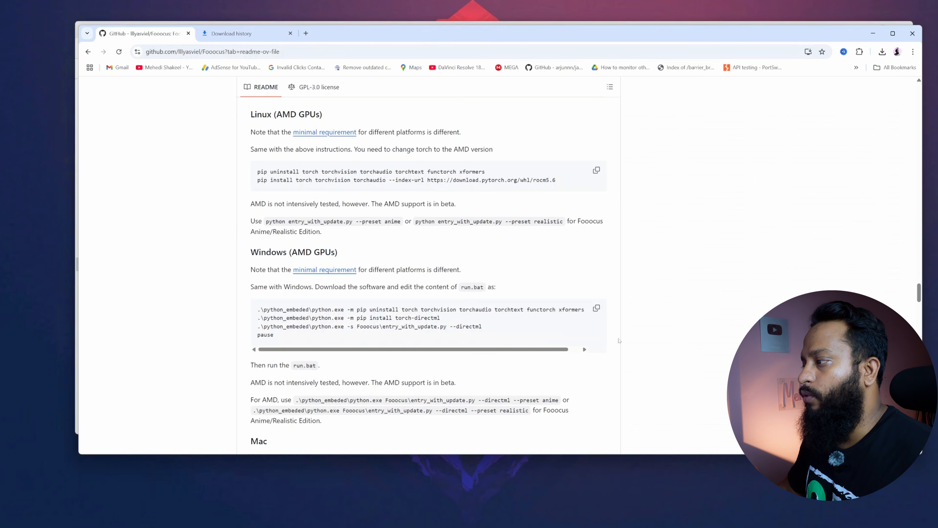
{"action": "left_click", "coordinate": [597, 310]}
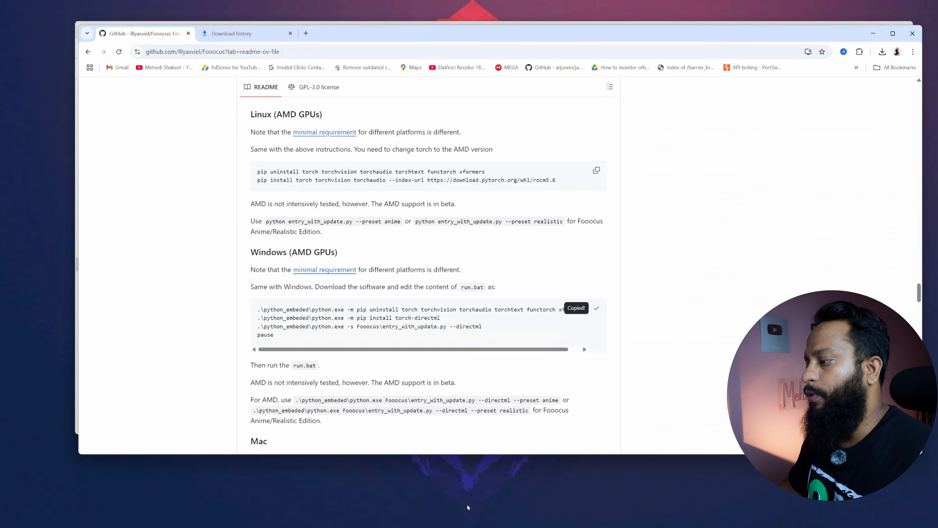
Open run.bat from the extracted folder for editing, replace its entire contents with the copied AMD commands, then save and close it
{"action": "left_click", "coordinate": [408, 447]}
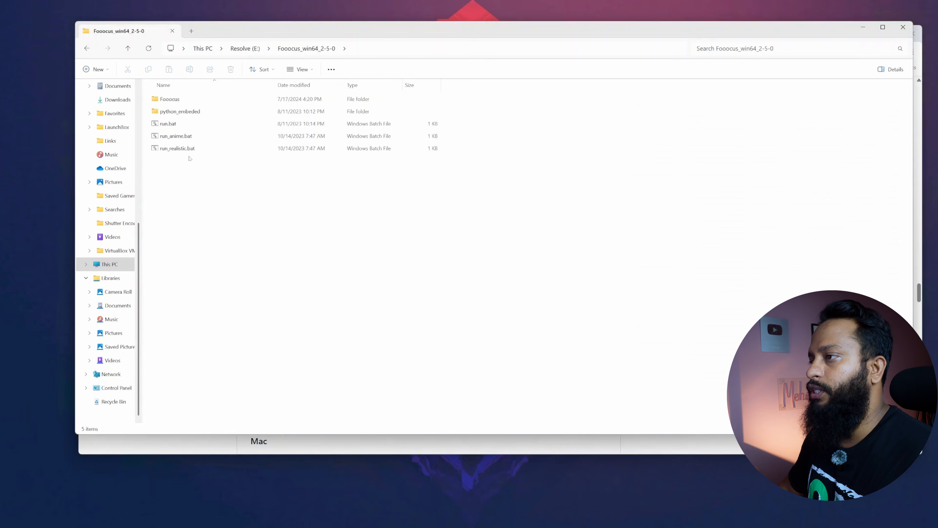
{"action": "right_click", "coordinate": [164, 126]}
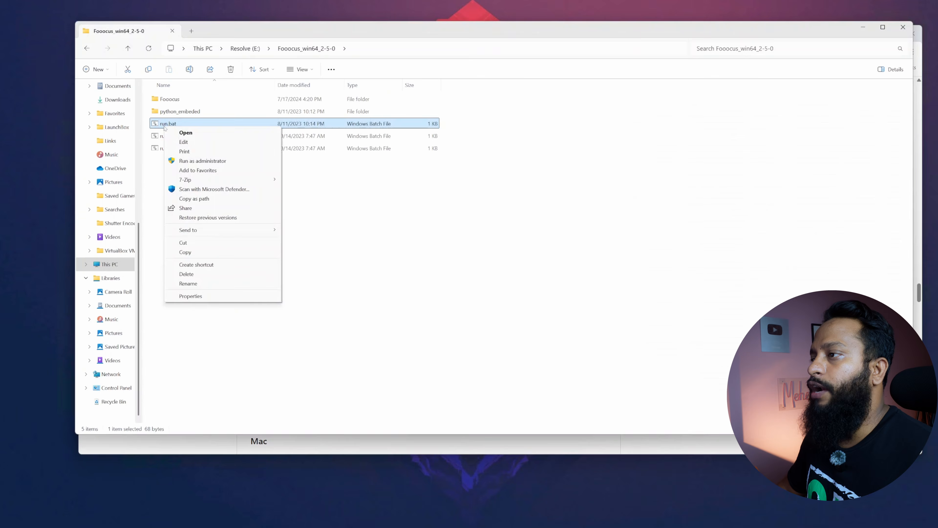
{"action": "left_click", "coordinate": [184, 142]}
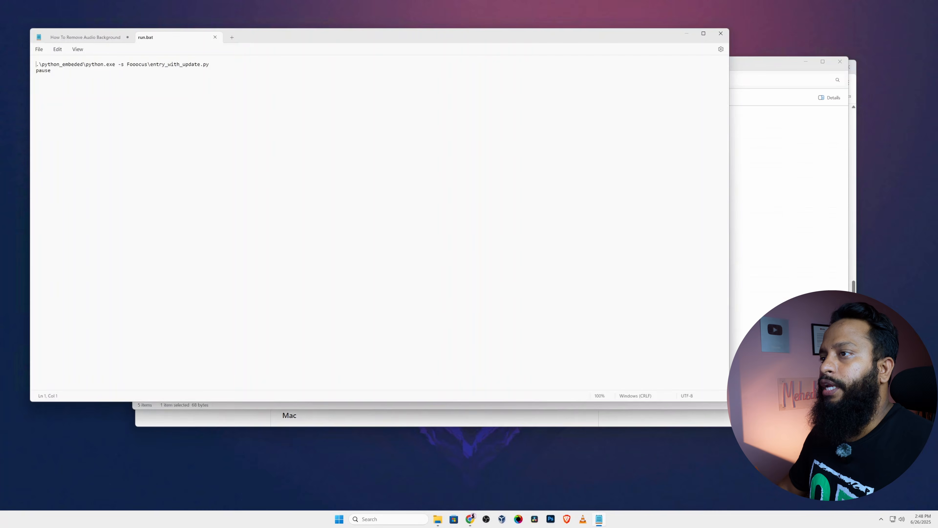
{"action": "key", "text": "ctrl+a"}
{"action": "key", "text": "ctrl+v"}
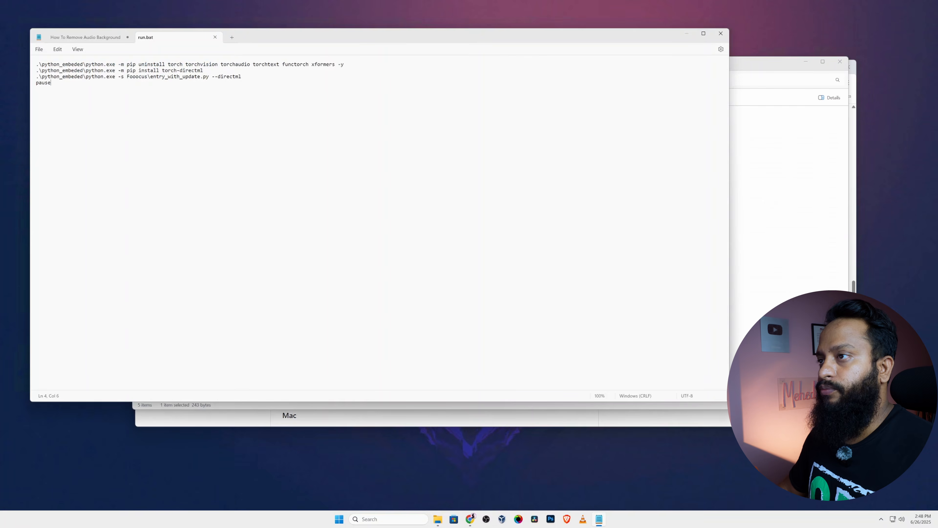
{"action": "left_click", "coordinate": [721, 34]}
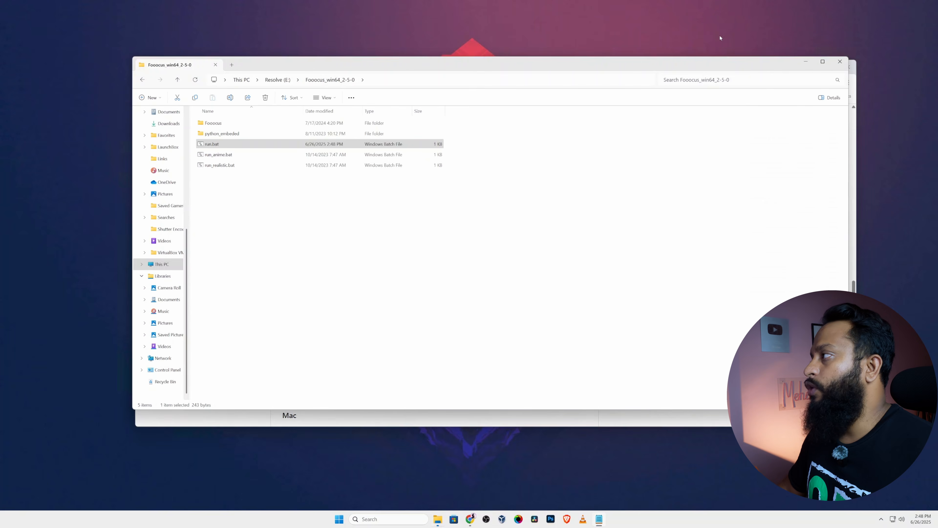
Switch to the Fooocus README in Chrome and copy the Windows AMD command ending in --directml --preset anime
{"action": "left_click", "coordinate": [259, 425]}
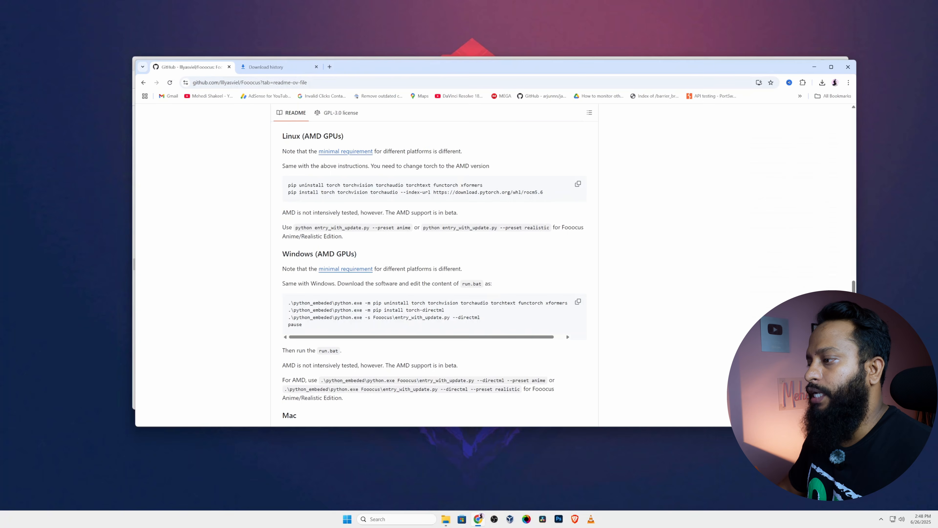
{"action": "left_click_drag", "start_coordinate": [320, 380], "coordinate": [474, 382]}
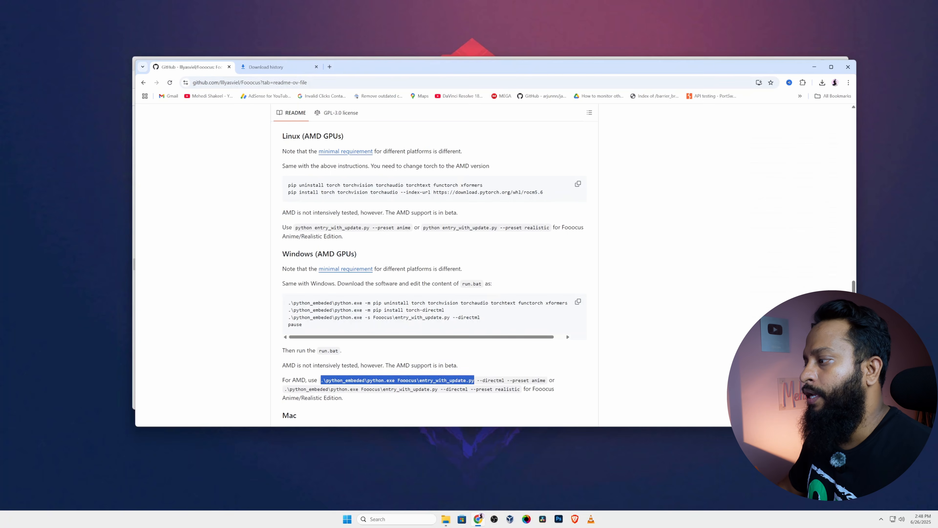
{"action": "left_click", "coordinate": [470, 394]}
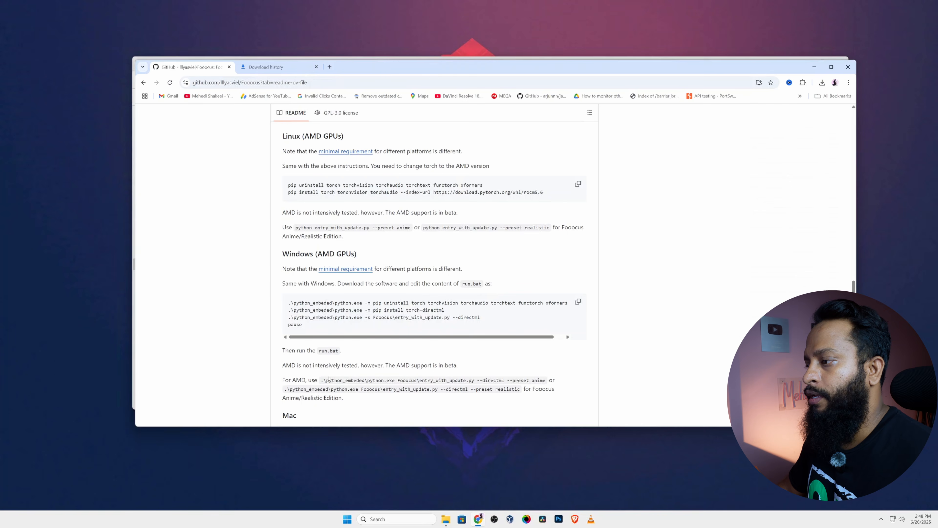
{"action": "left_click_drag", "start_coordinate": [320, 380], "coordinate": [546, 380]}
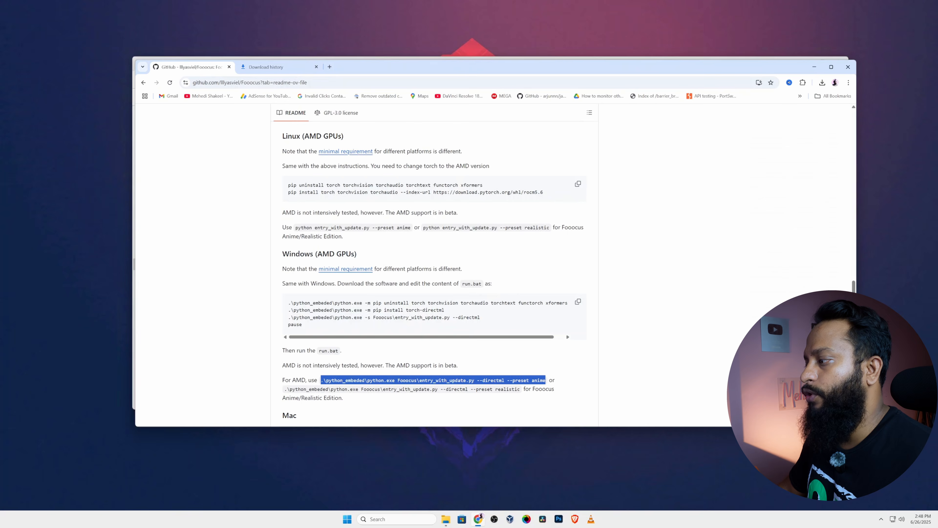
{"action": "right_click", "coordinate": [545, 381]}
{"action": "left_click", "coordinate": [553, 390]}
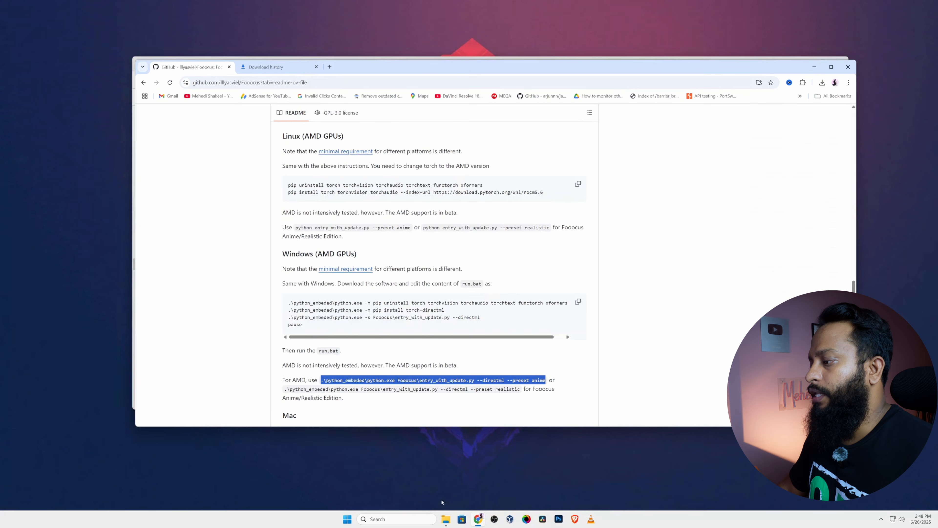
Open run_anime.bat from the Fooocus_win64_2-5-0 folder for editing, replace its launch line with the copied anime command, and save it
{"action": "left_click", "coordinate": [446, 519]}
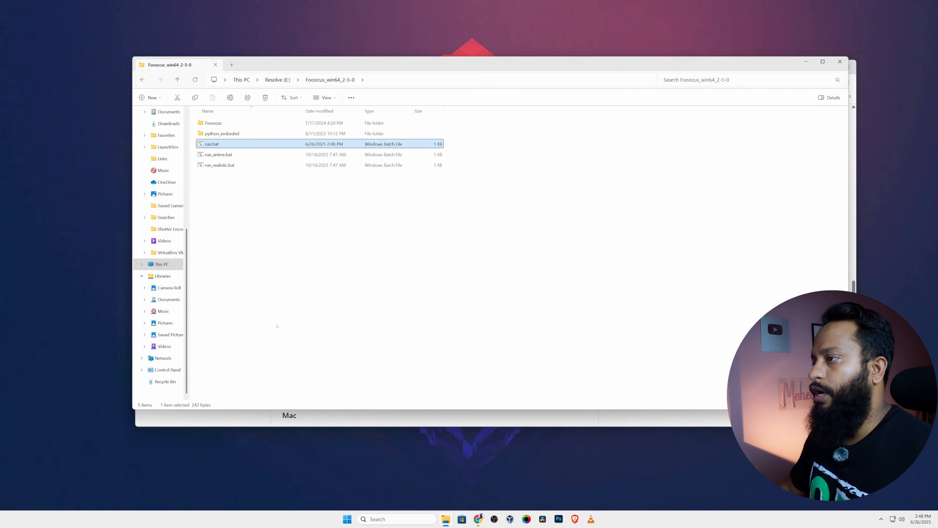
{"action": "right_click", "coordinate": [209, 156]}
{"action": "left_click", "coordinate": [229, 167]}
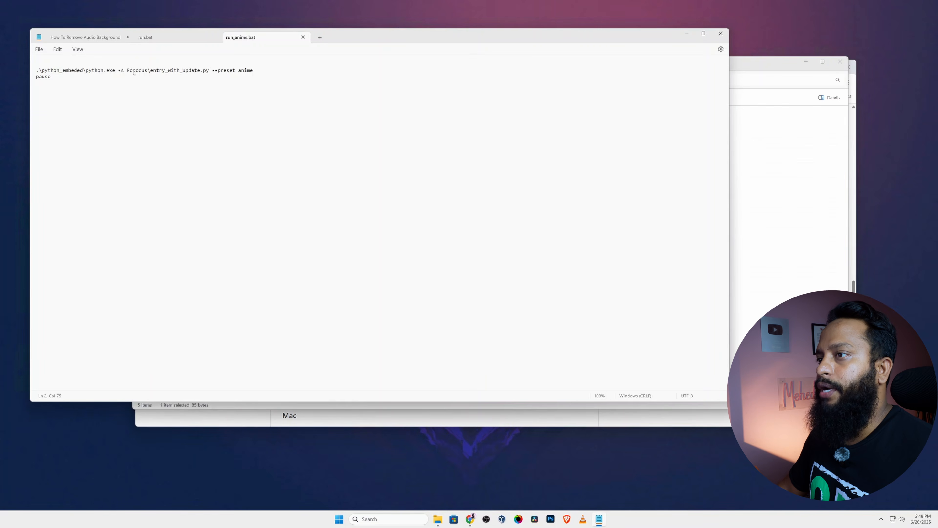
{"action": "left_click_drag", "start_coordinate": [254, 70], "coordinate": [34, 70]}
{"action": "key", "text": "ctrl+v"}
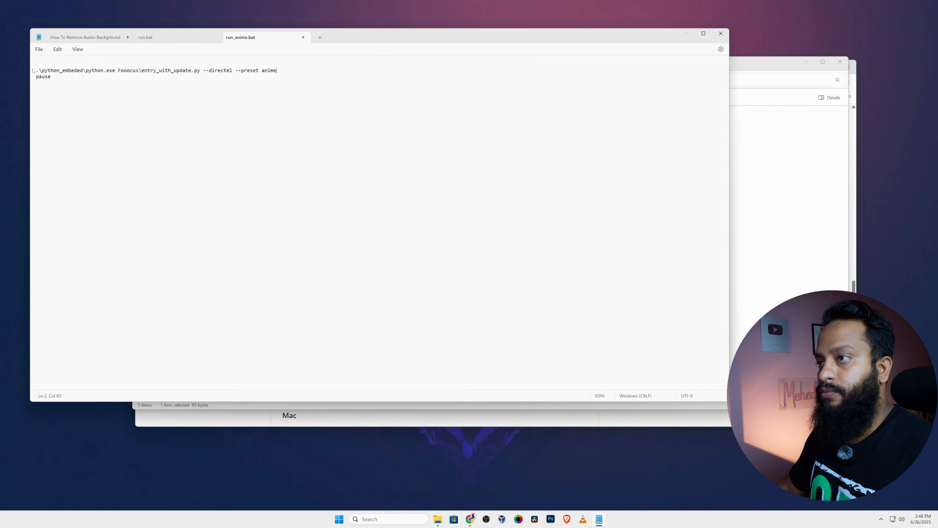
{"action": "left_click", "coordinate": [804, 181]}
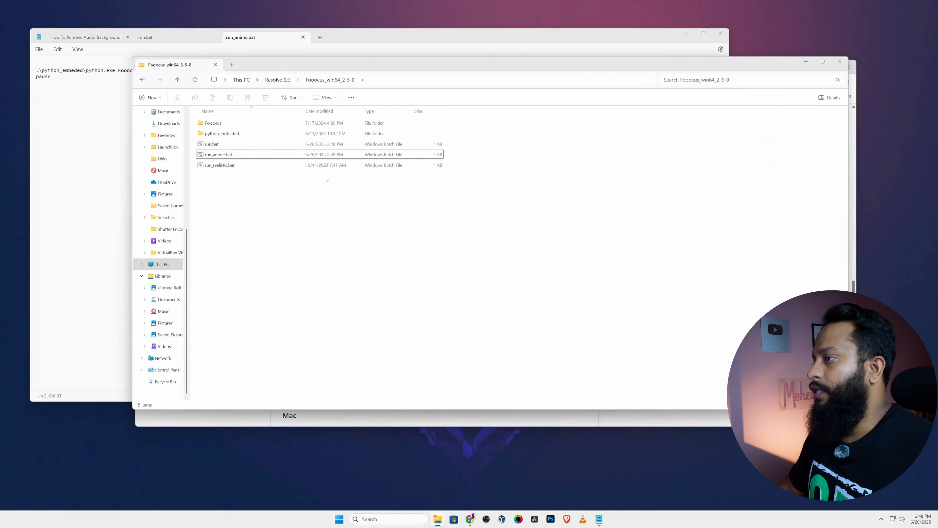
Open run_realistic.bat for editing and copy the AMD command ending in --directml --preset realistic from the README in Chrome
{"action": "left_click", "coordinate": [205, 165]}
{"action": "right_click", "coordinate": [205, 165]}
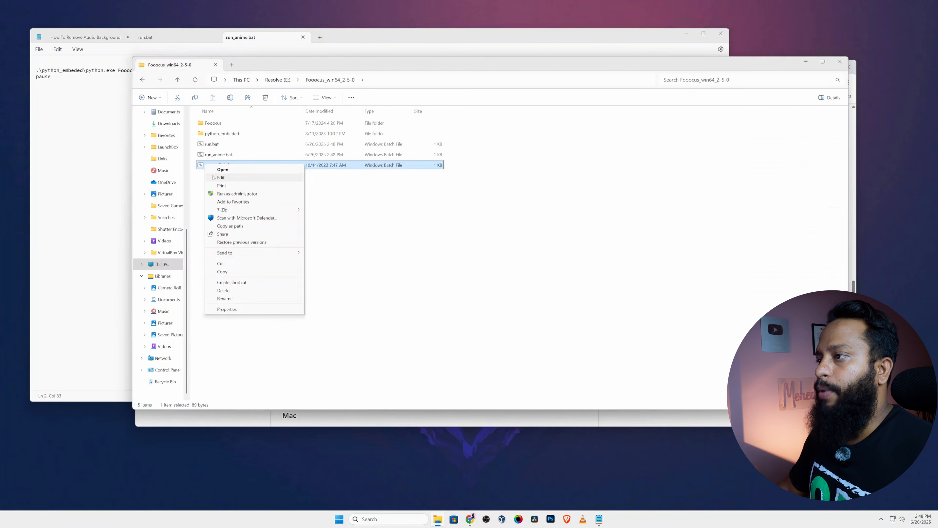
{"action": "left_click", "coordinate": [221, 178]}
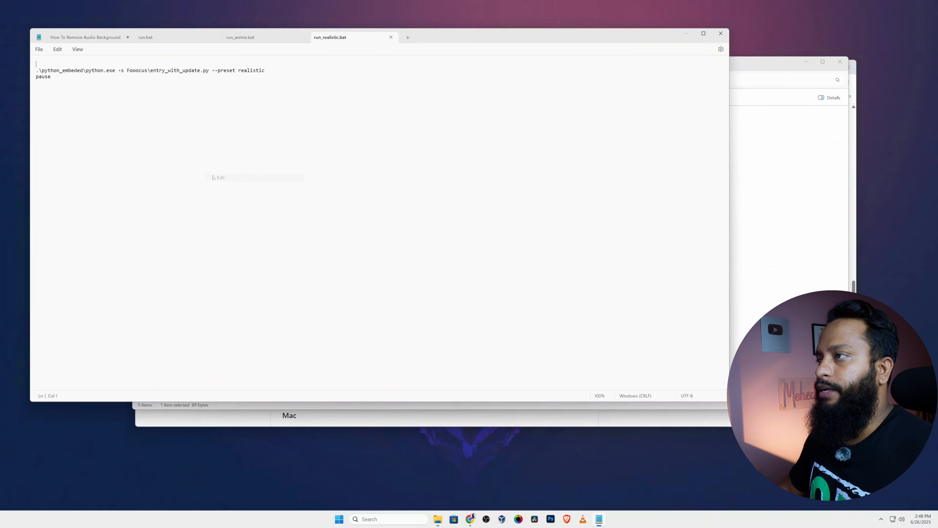
{"action": "left_click", "coordinate": [470, 519]}
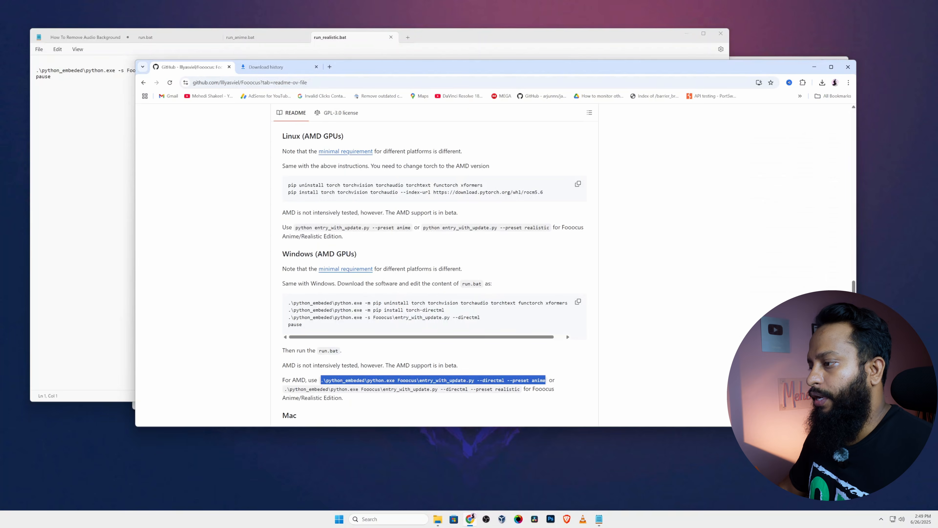
{"action": "left_click_drag", "start_coordinate": [285, 389], "coordinate": [523, 394]}
{"action": "right_click", "coordinate": [522, 399]}
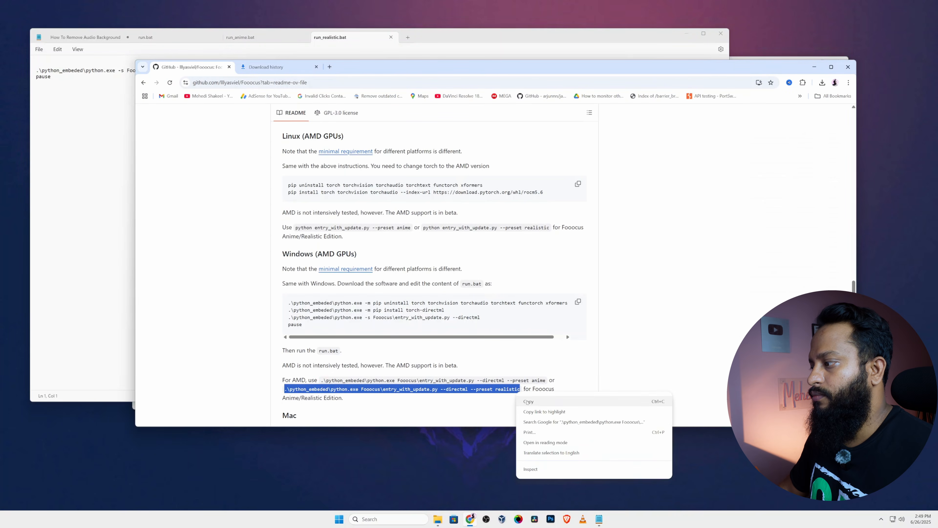
{"action": "left_click", "coordinate": [528, 402]}
Replace the launch line in run_realistic.bat with the copied realistic command, save it, and close Notepad and Chrome
{"action": "left_click", "coordinate": [36, 82]}
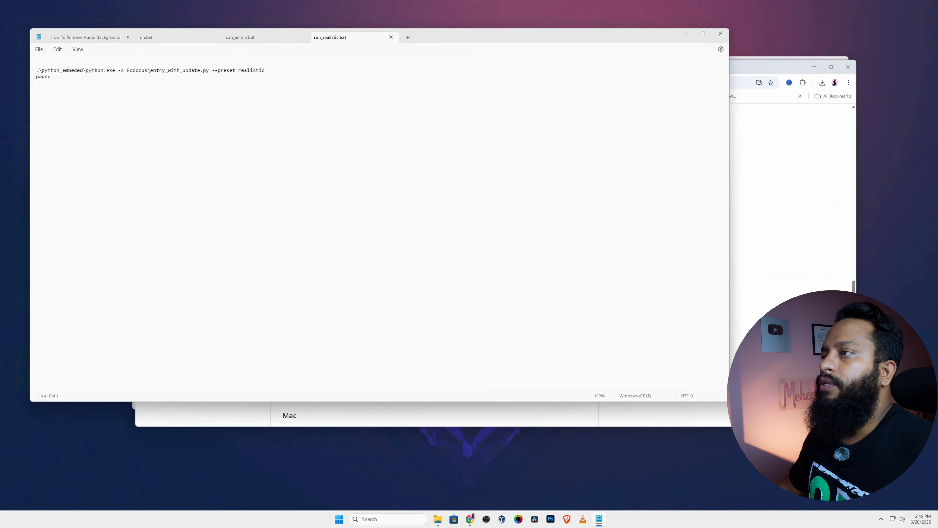
{"action": "left_click_drag", "start_coordinate": [265, 70], "coordinate": [70, 65]}
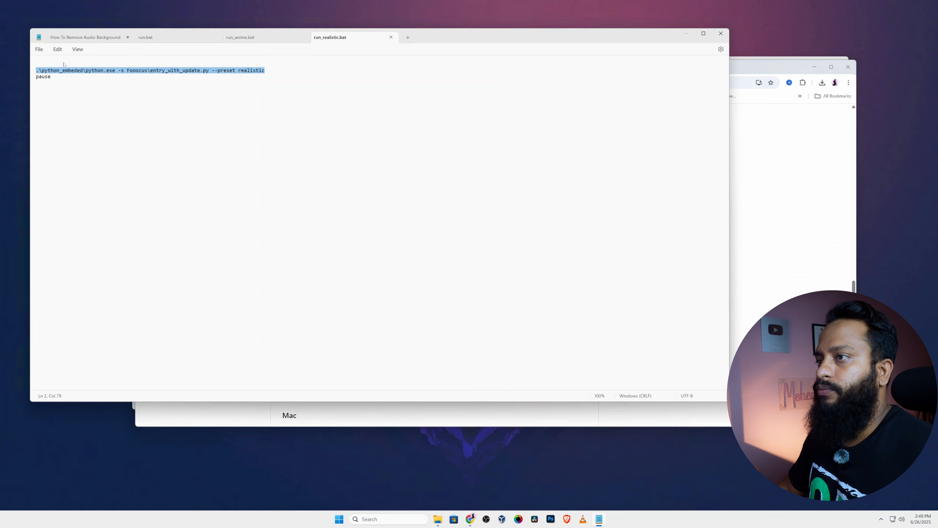
{"action": "key", "text": "ctrl+v"}
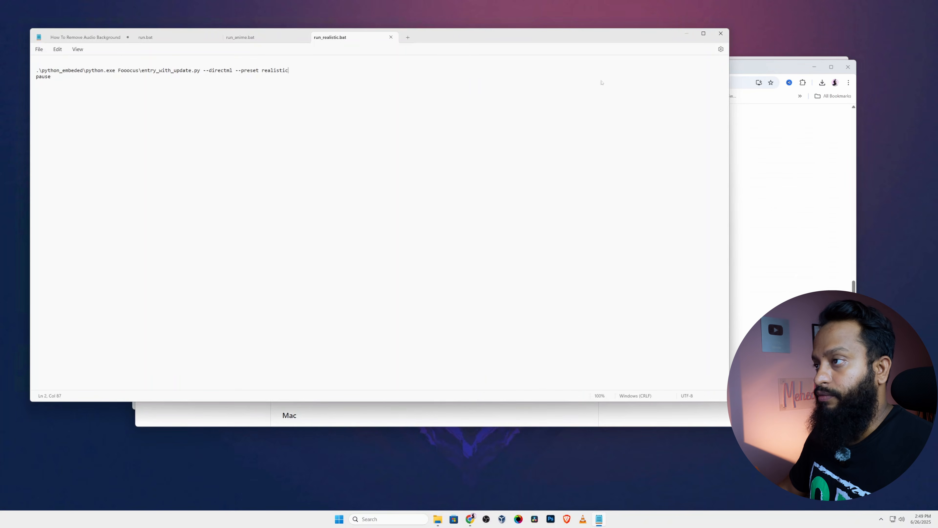
{"action": "left_click", "coordinate": [721, 34]}
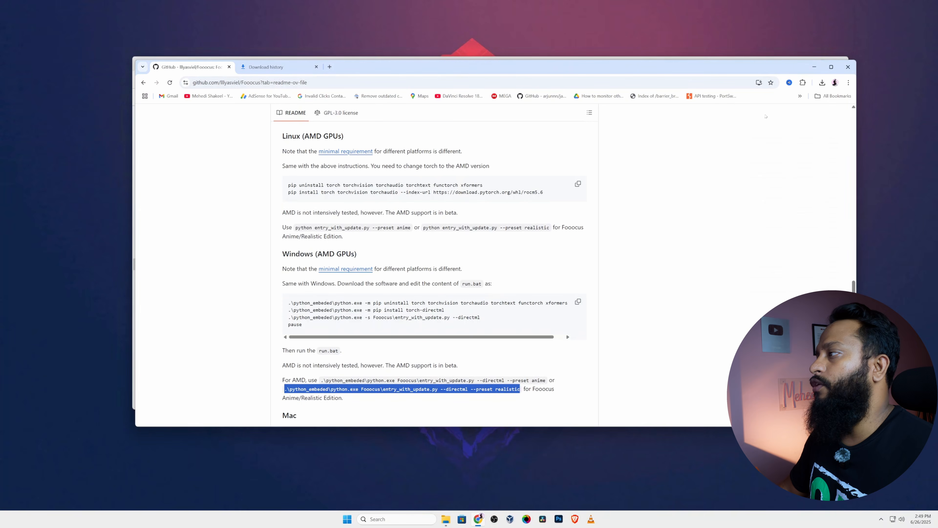
{"action": "left_click", "coordinate": [847, 71]}
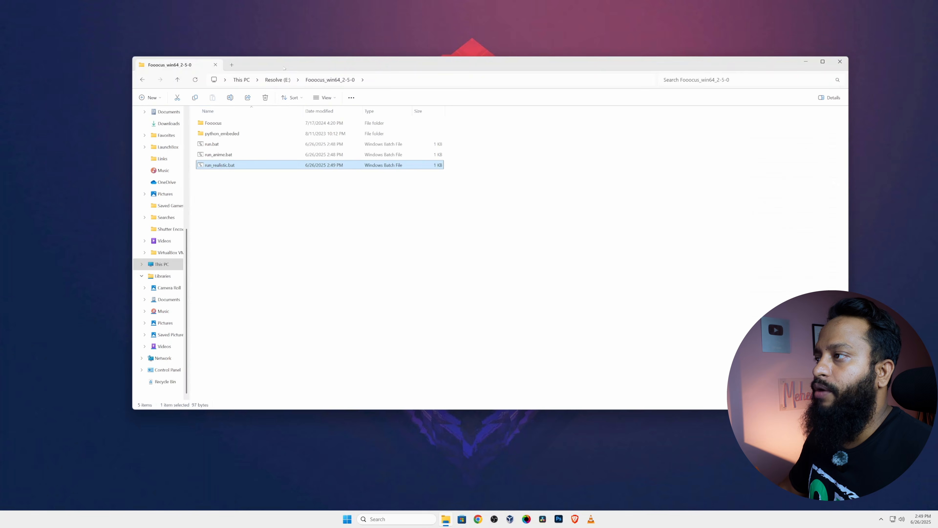
Launch run.bat from the Fooocus_win64_2-5-0 folder, minimize File Explorer, and reposition the terminal window
{"action": "left_click_drag", "start_coordinate": [285, 68], "coordinate": [324, 65]}
{"action": "left_click", "coordinate": [325, 237]}
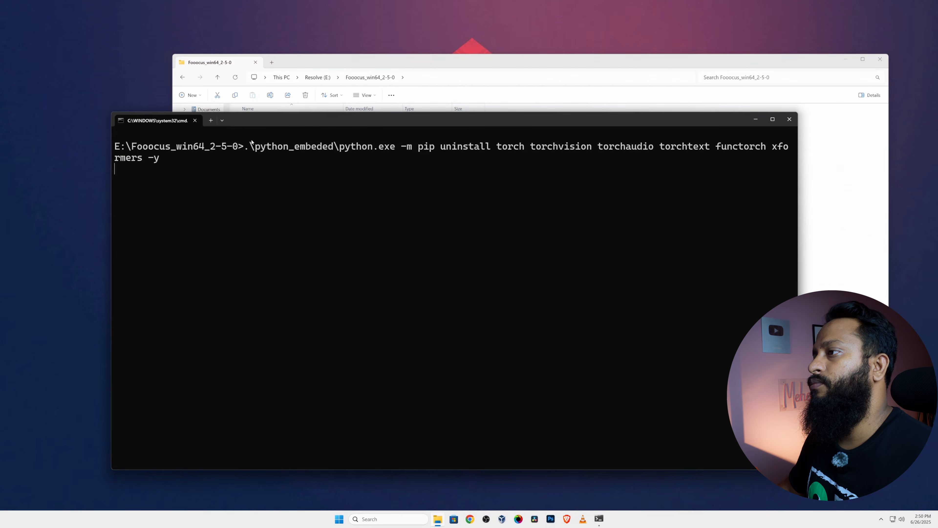
{"action": "left_click", "coordinate": [846, 58]}
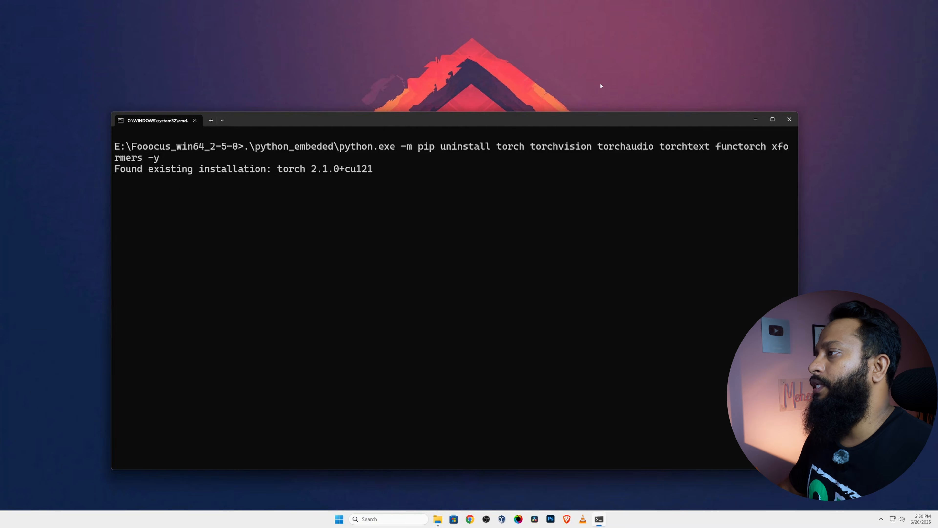
{"action": "left_click_drag", "start_coordinate": [479, 111], "coordinate": [493, 71]}
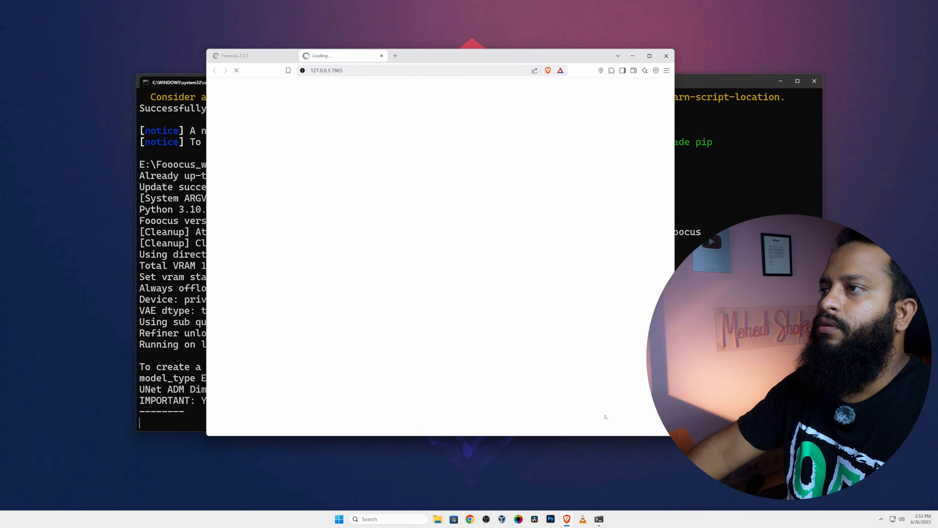
Close the duplicate Fooocus page at 127.0.0.1:7865 and maximize the browser window
{"action": "left_click", "coordinate": [291, 55]}
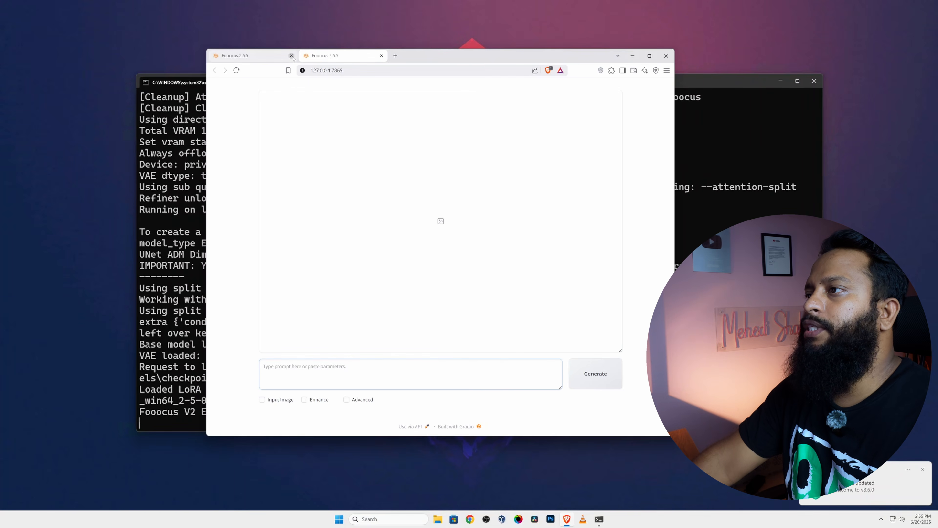
{"action": "left_click_drag", "start_coordinate": [332, 58], "coordinate": [384, 57]}
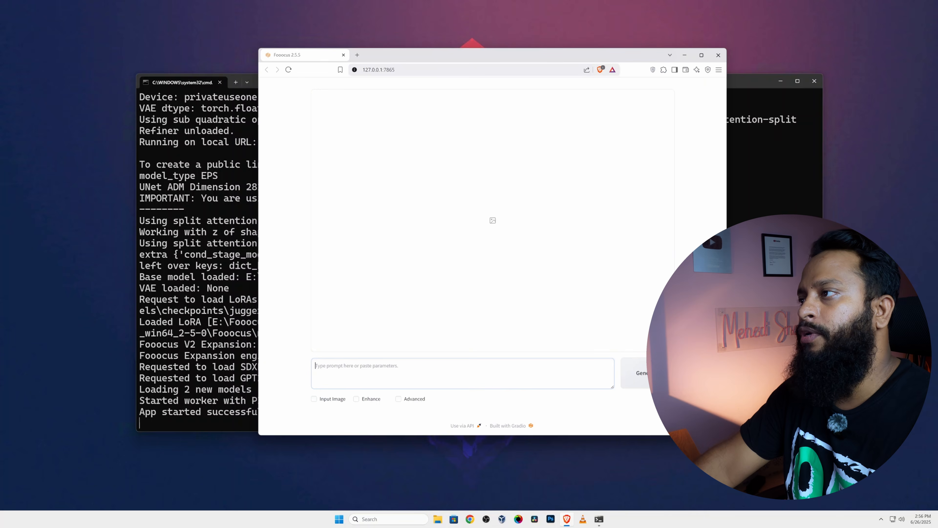
{"action": "mouse_move", "coordinate": [391, 57]}
{"action": "left_mouse_down"}
{"action": "mouse_move", "coordinate": [410, 71]}
{"action": "mouse_move", "coordinate": [396, 65]}
{"action": "left_mouse_up"}
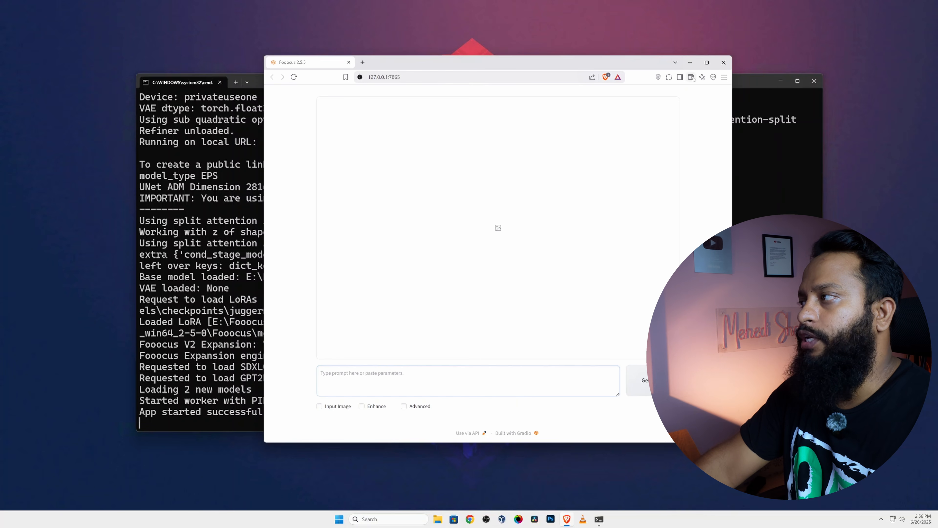
{"action": "left_click", "coordinate": [707, 62]}
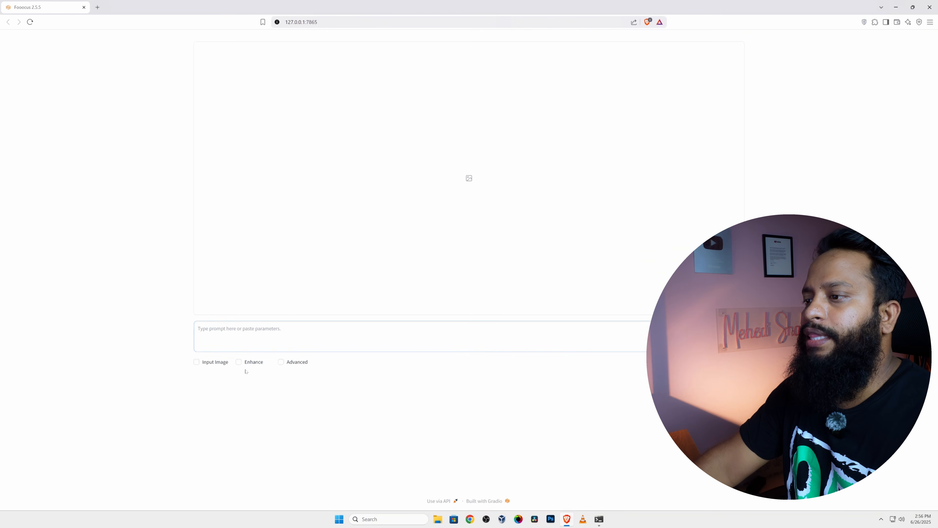
Enable the Input Image, Enhance and Advanced options below the prompt box
{"action": "left_click", "coordinate": [212, 366]}
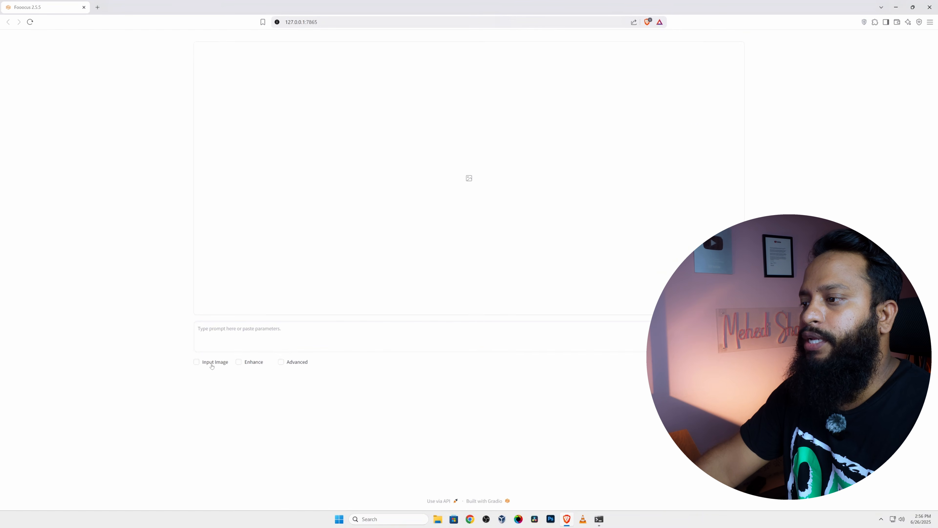
{"action": "left_click", "coordinate": [238, 362]}
{"action": "scroll", "coordinate": [275, 352], "scroll_direction": "down", "scroll_amount": 3}
{"action": "left_click", "coordinate": [278, 270]}
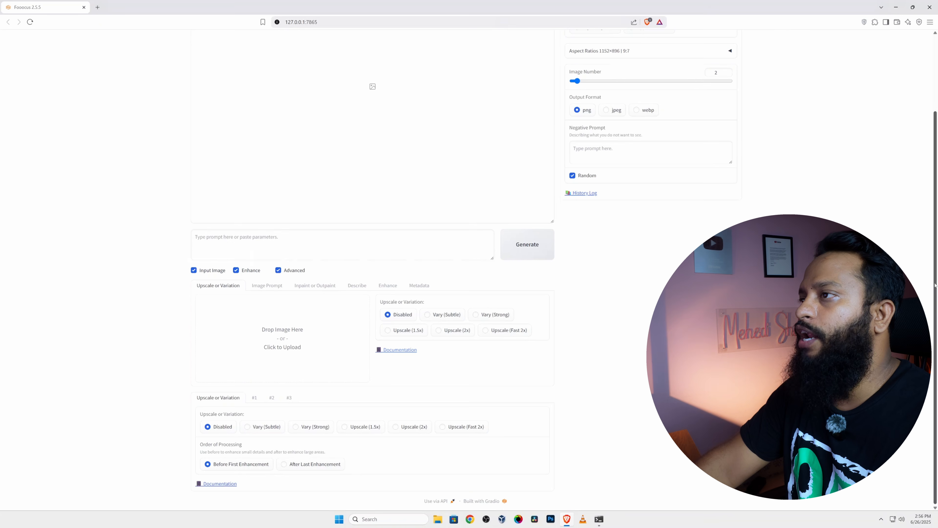
Review the available Styles, Models and Advanced settings for image generation
{"action": "left_click_drag", "start_coordinate": [936, 285], "coordinate": [936, 207]}
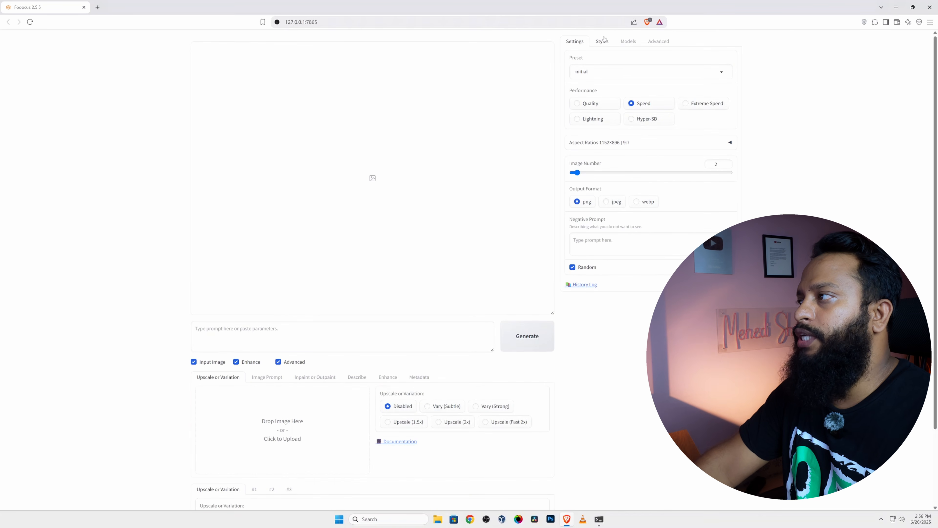
{"action": "left_click", "coordinate": [602, 42]}
{"action": "left_click", "coordinate": [629, 42]}
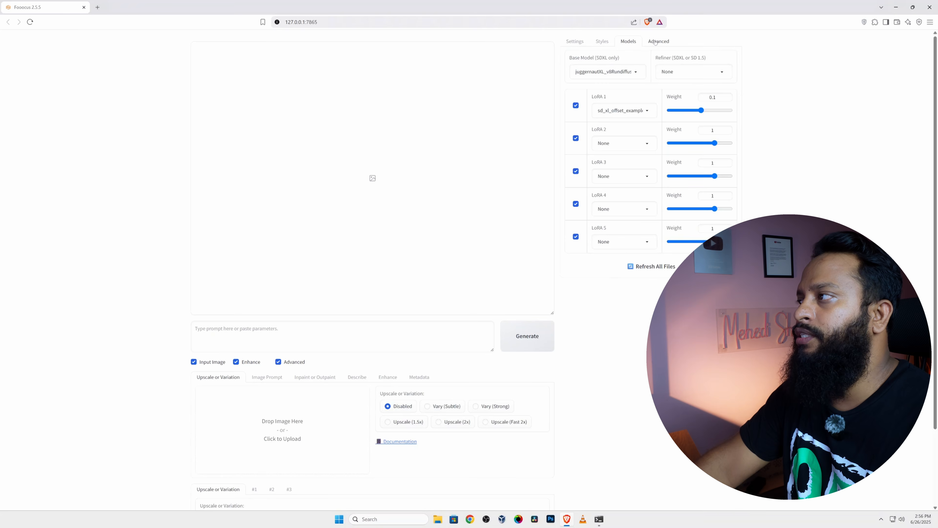
{"action": "left_click", "coordinate": [655, 41]}
{"action": "left_click", "coordinate": [631, 42]}
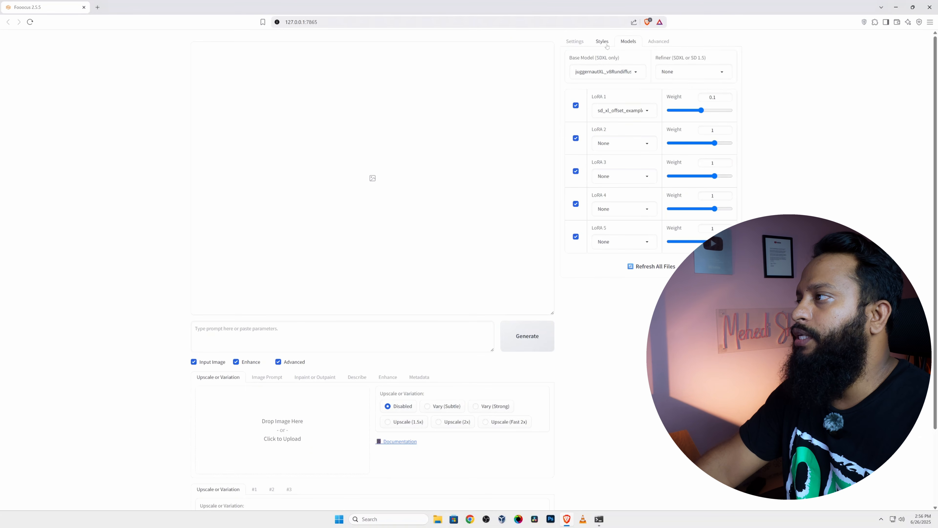
{"action": "left_click", "coordinate": [603, 43]}
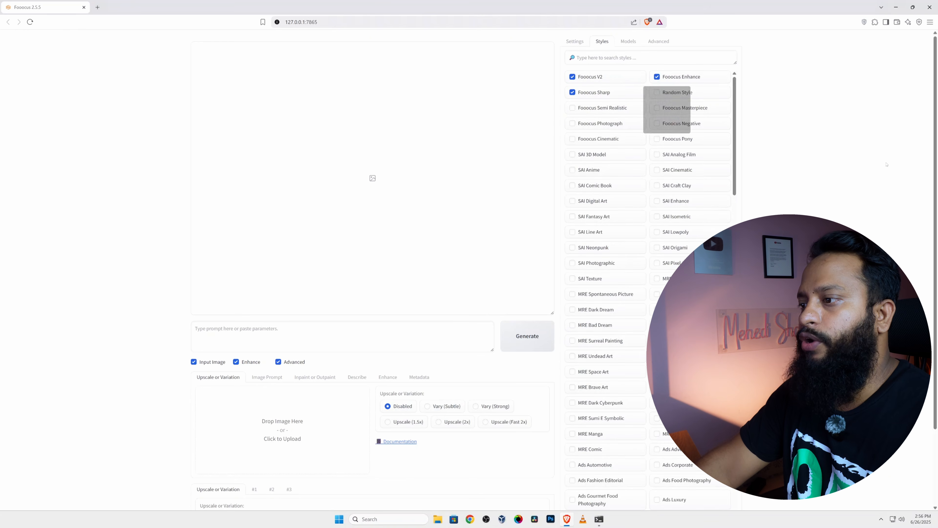
{"action": "scroll", "coordinate": [934, 168], "scroll_direction": "down", "scroll_amount": 1}
{"action": "scroll", "coordinate": [934, 168], "scroll_direction": "up", "scroll_amount": 1}
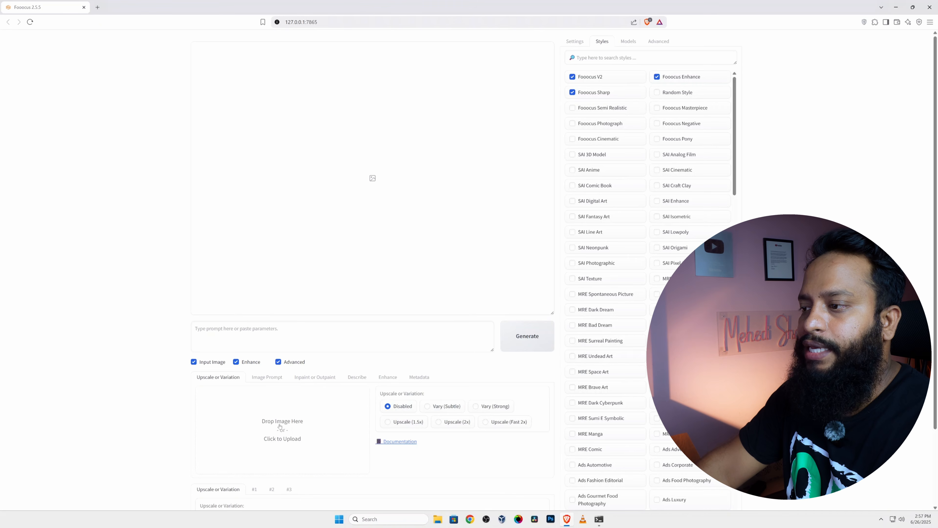
Enable the Advanced controls for Image Prompt, review its image slots, and return to the Upscale or Variation section
{"action": "left_click", "coordinate": [267, 381]}
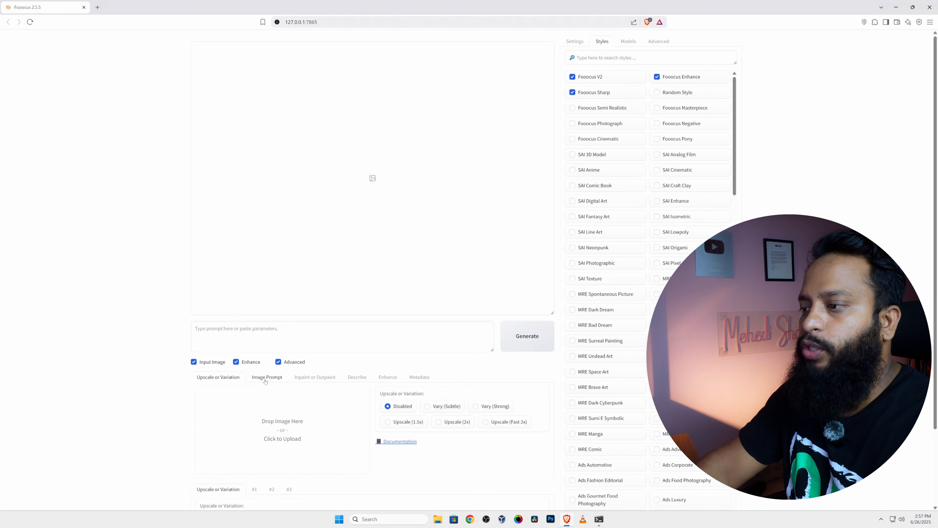
{"action": "scroll", "coordinate": [272, 406], "scroll_direction": "down", "scroll_amount": 6}
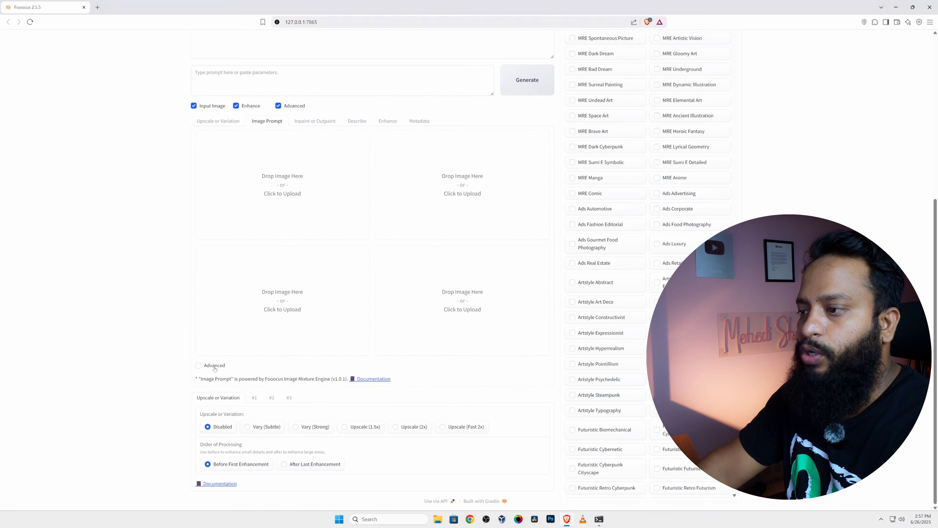
{"action": "left_click", "coordinate": [198, 365]}
{"action": "scroll", "coordinate": [227, 355], "scroll_direction": "down", "scroll_amount": 1}
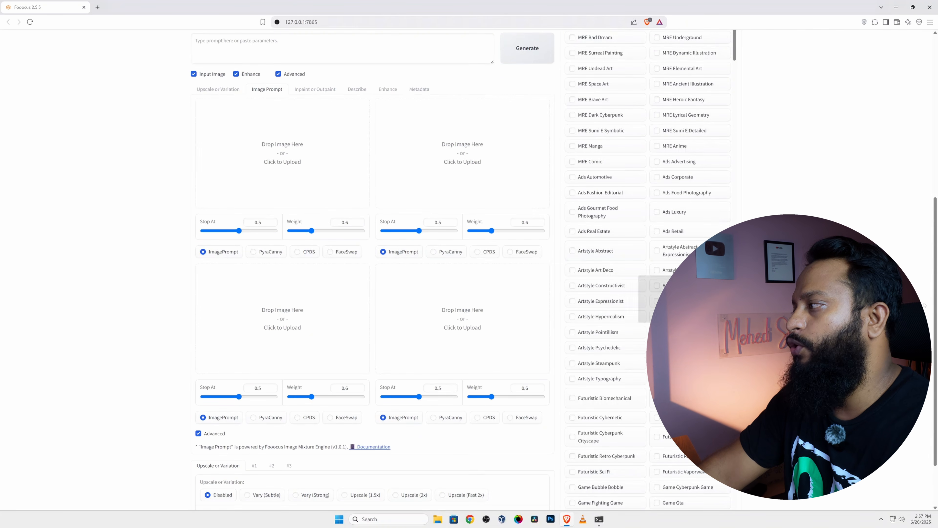
{"action": "scroll", "coordinate": [935, 249], "scroll_direction": "up", "scroll_amount": 2}
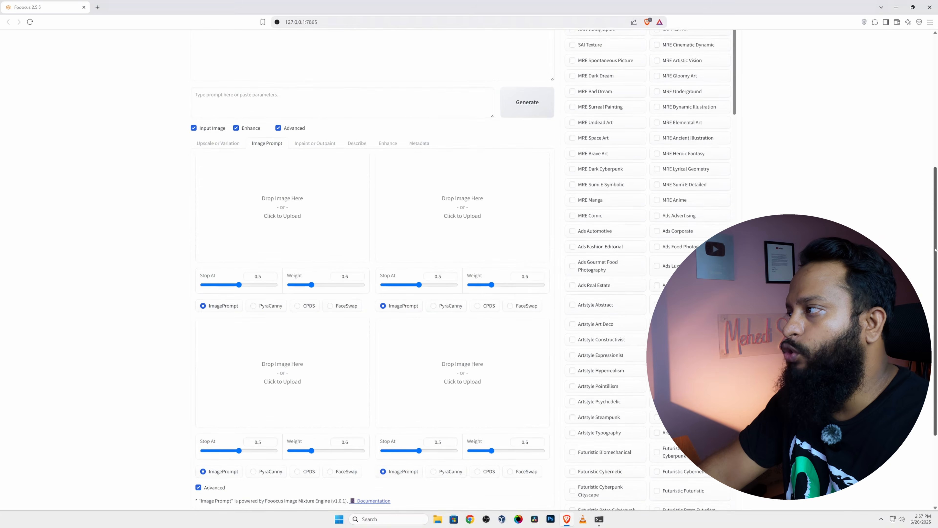
{"action": "scroll", "coordinate": [935, 249], "scroll_direction": "up", "scroll_amount": 6}
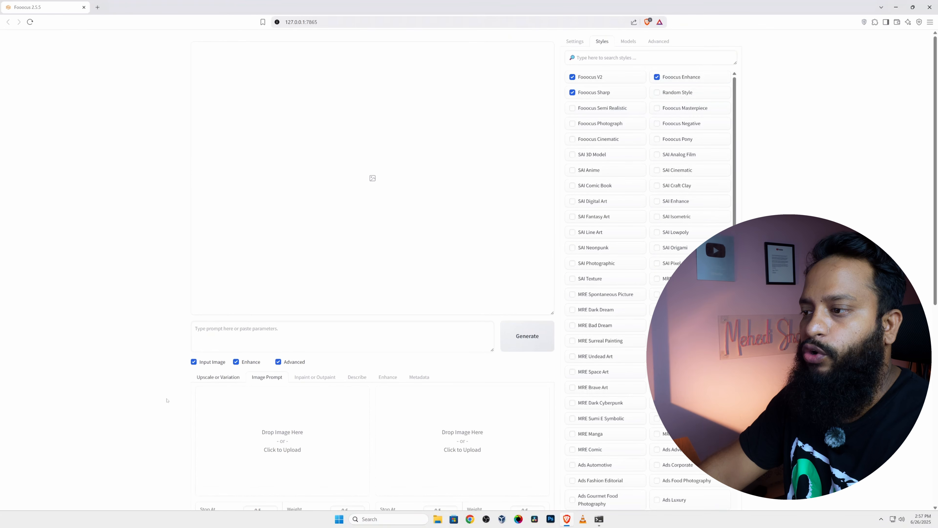
{"action": "left_click", "coordinate": [200, 381]}
{"action": "scroll", "coordinate": [200, 380], "scroll_direction": "down", "scroll_amount": 2}
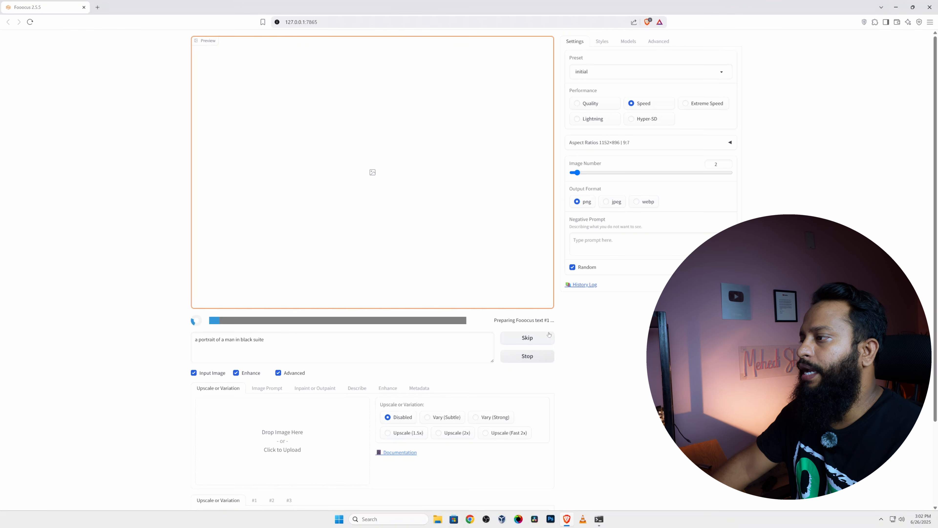
Check the image generation progress in the terminal and return to the Fooocus page in the browser
{"action": "key", "text": "alt+Tab"}
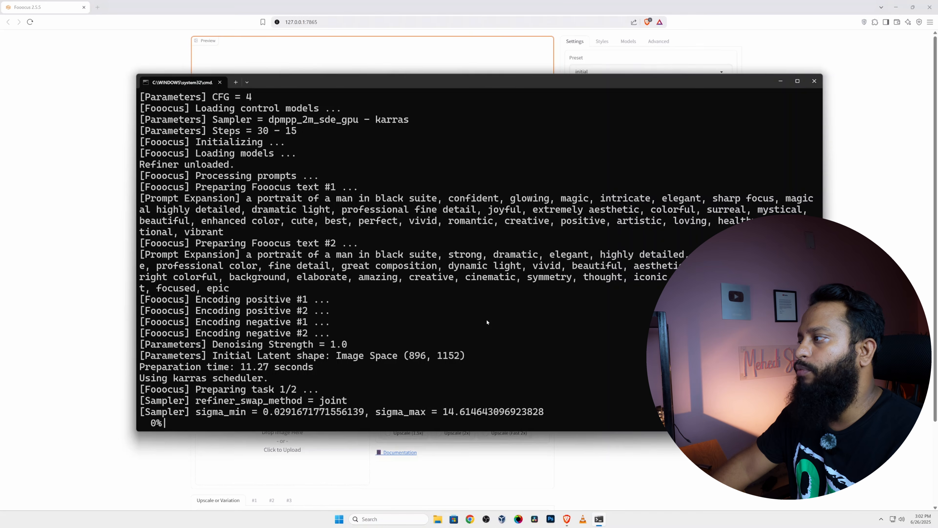
{"action": "left_click", "coordinate": [853, 341]}
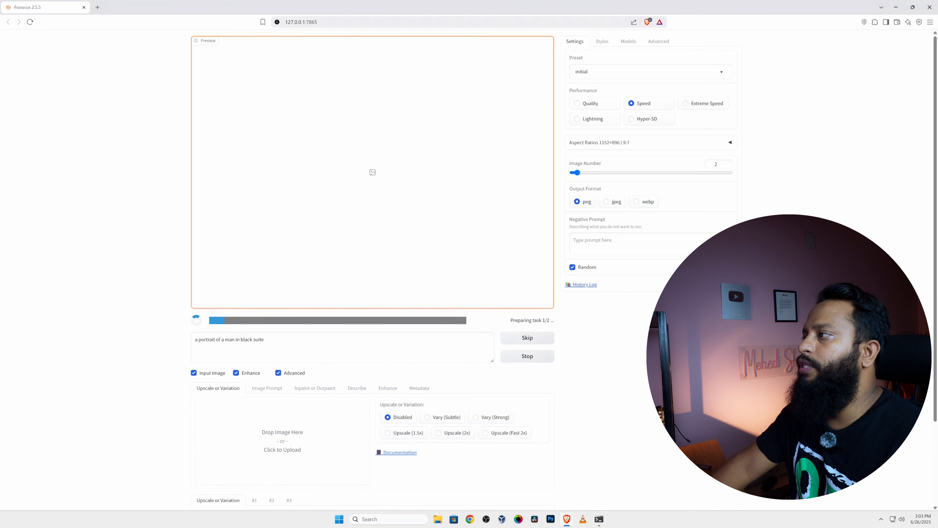